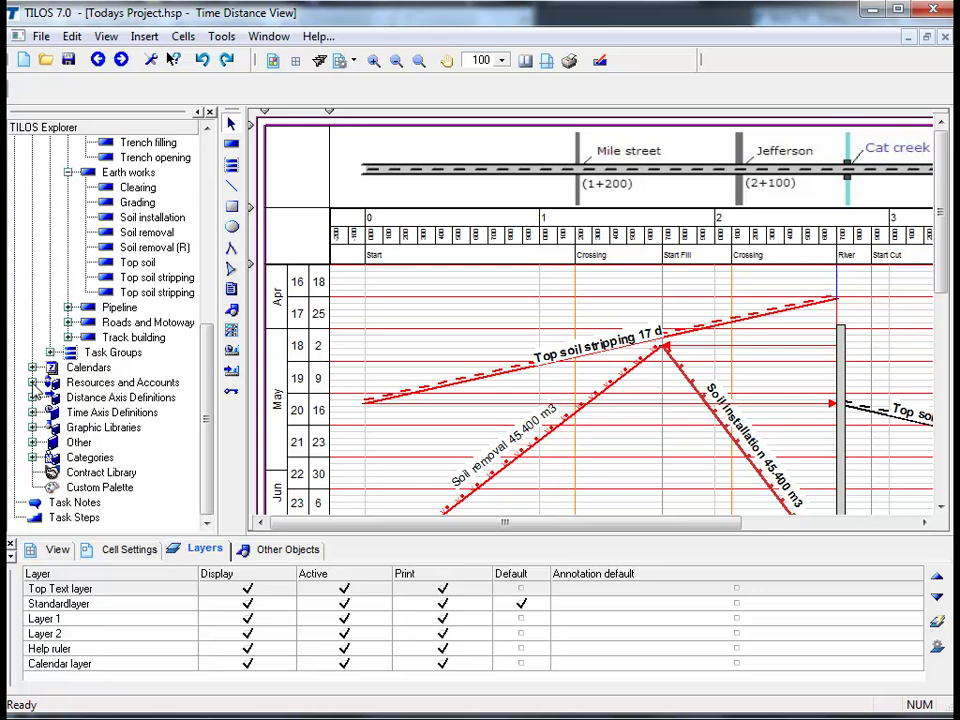
- Open the Accounts library under Resources and Accounts and review the defined accounts
left_click(33, 385)
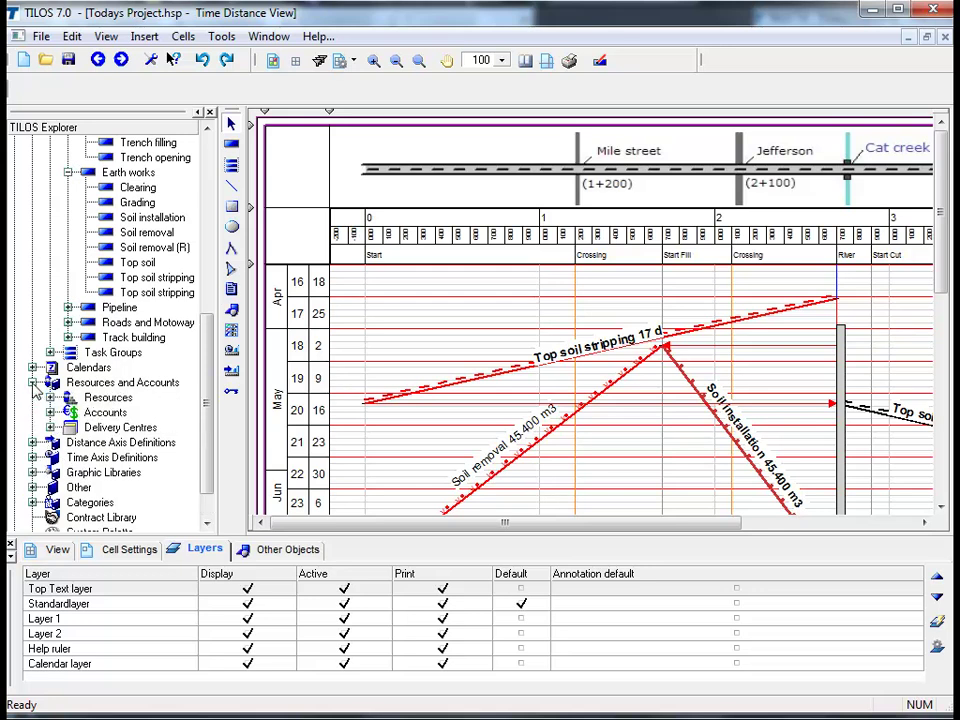
double_click(92, 414)
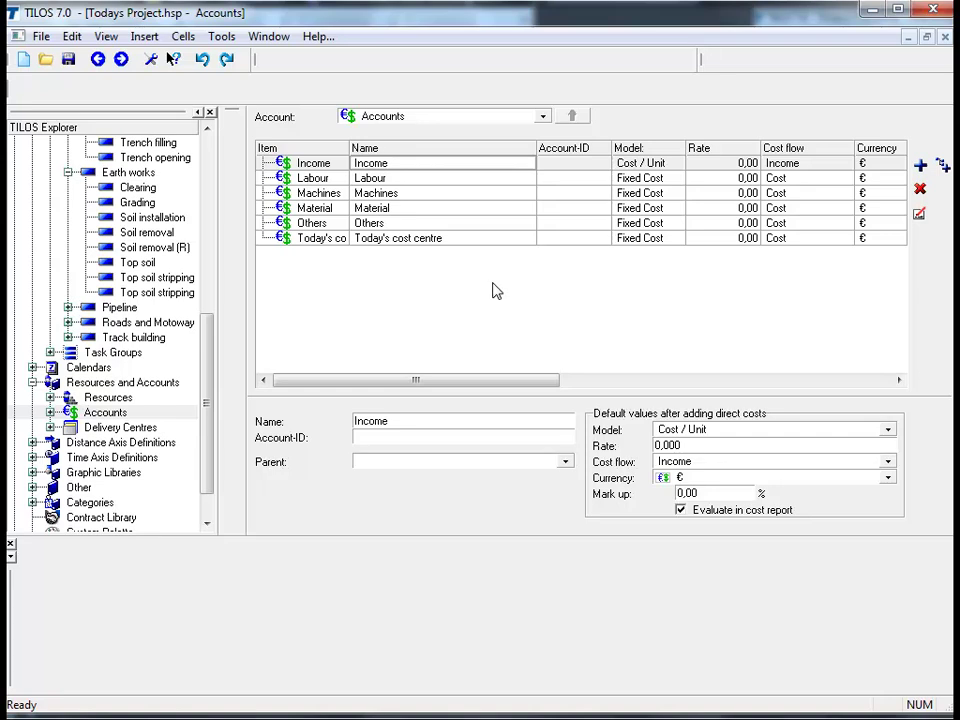
left_click(573, 282)
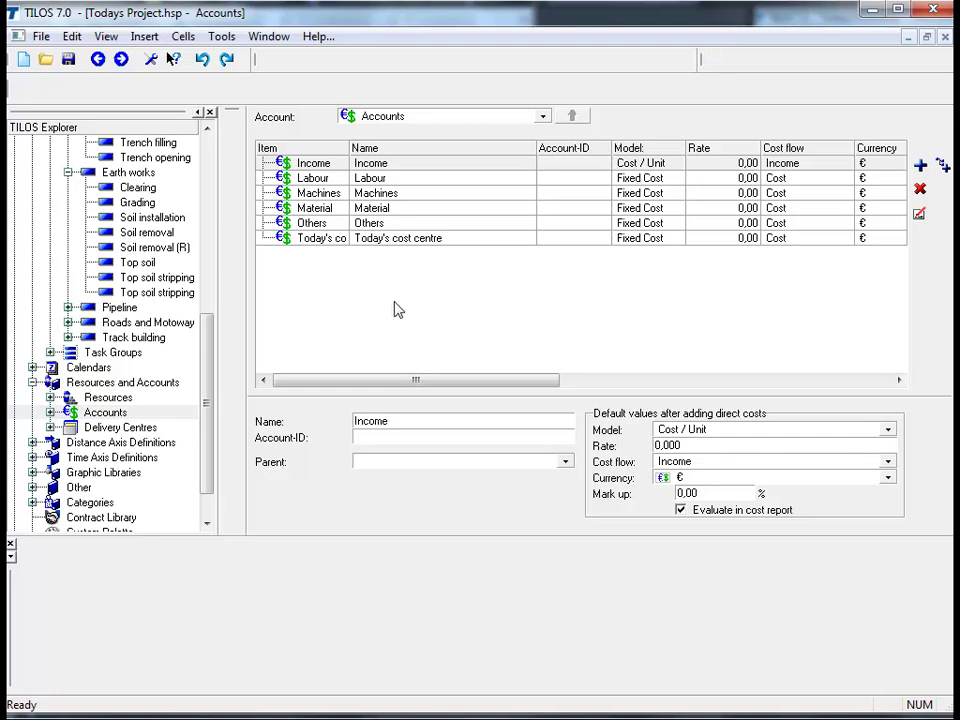
- Open the Resources library and examine the Caterpillar + component resource within the 02 Machines group
left_click(117, 399)
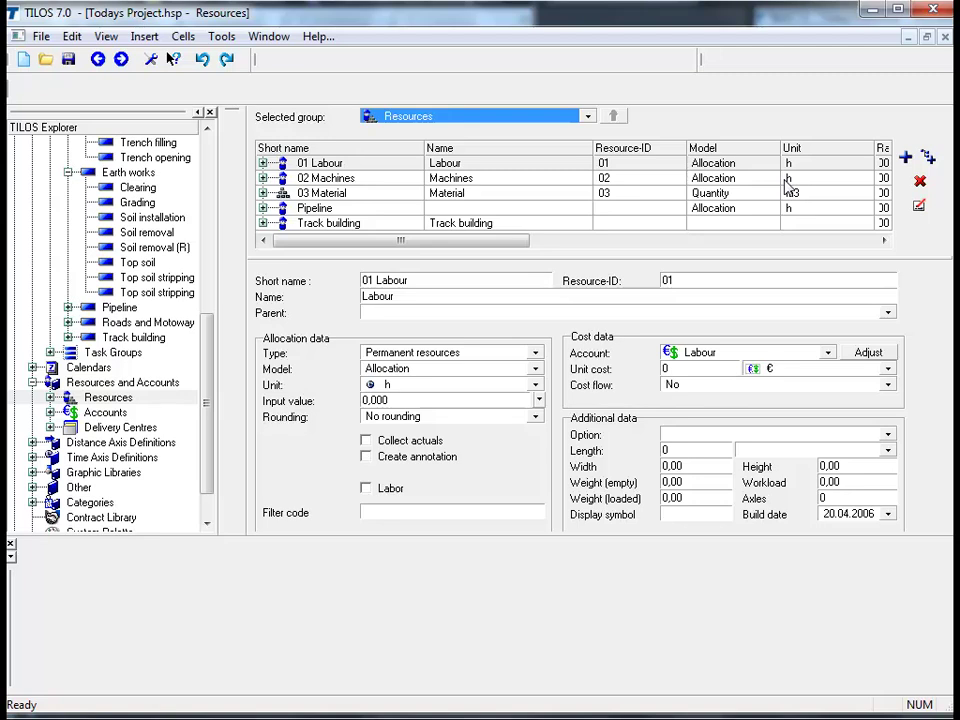
left_click(597, 262)
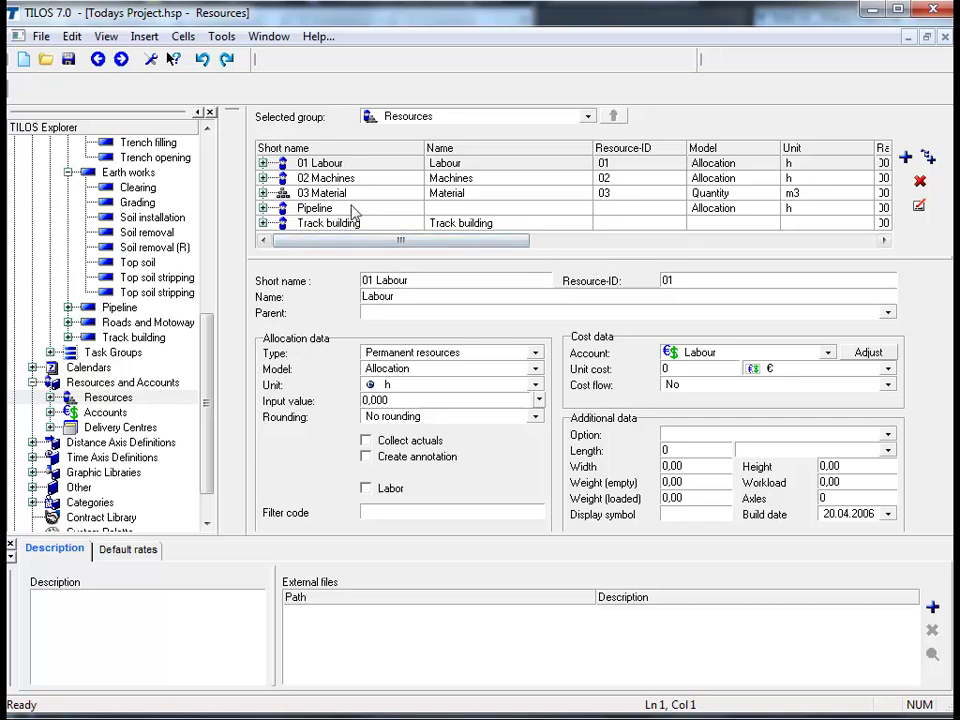
left_click(262, 178)
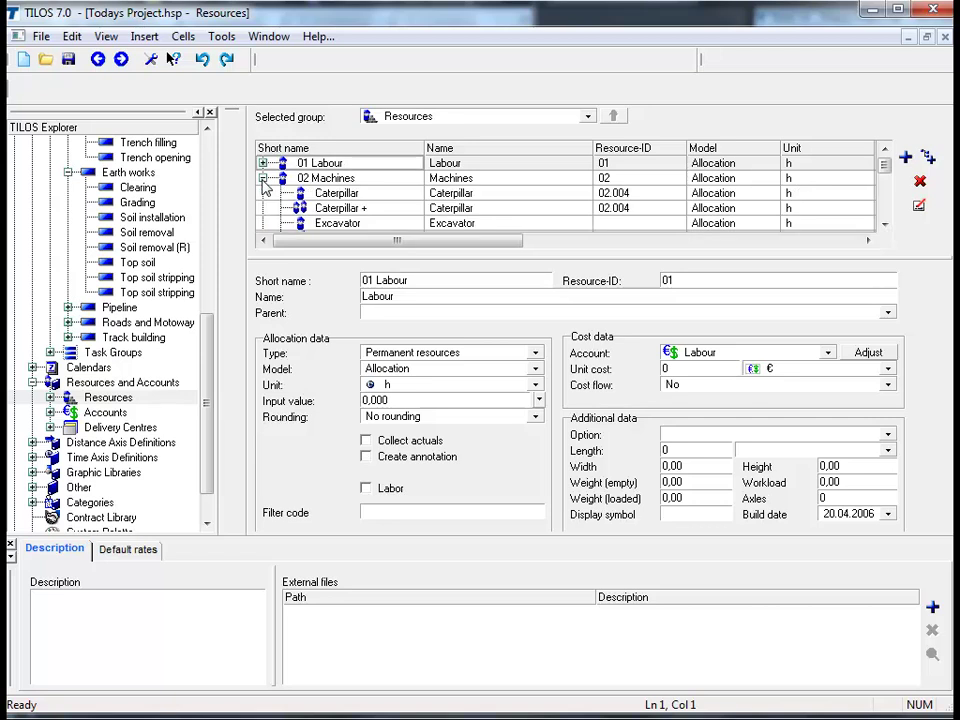
left_click(361, 209)
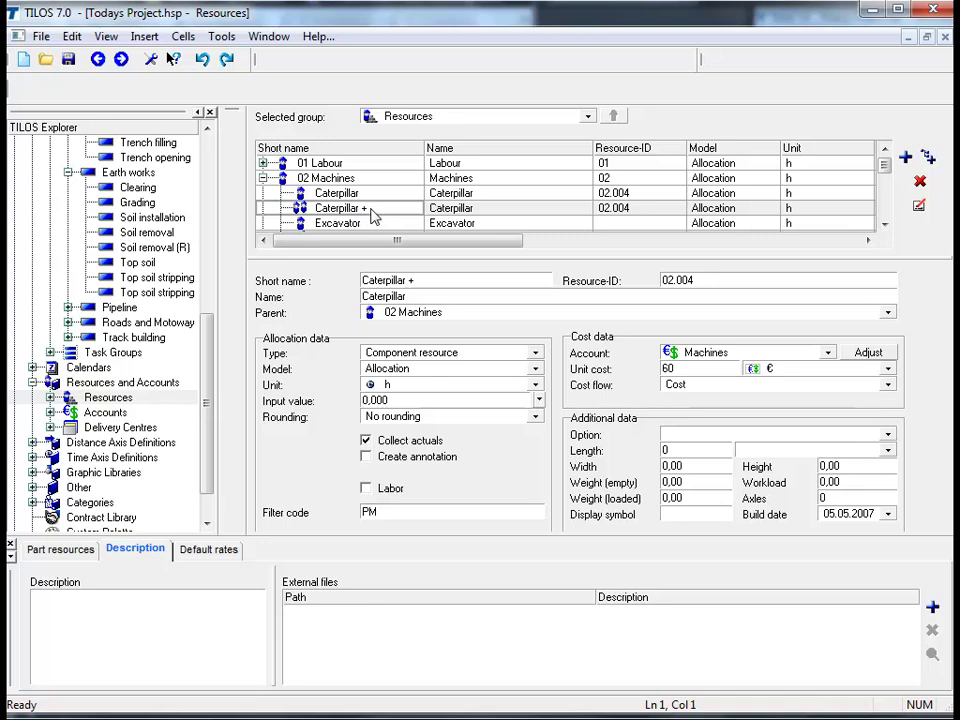
left_click(263, 180)
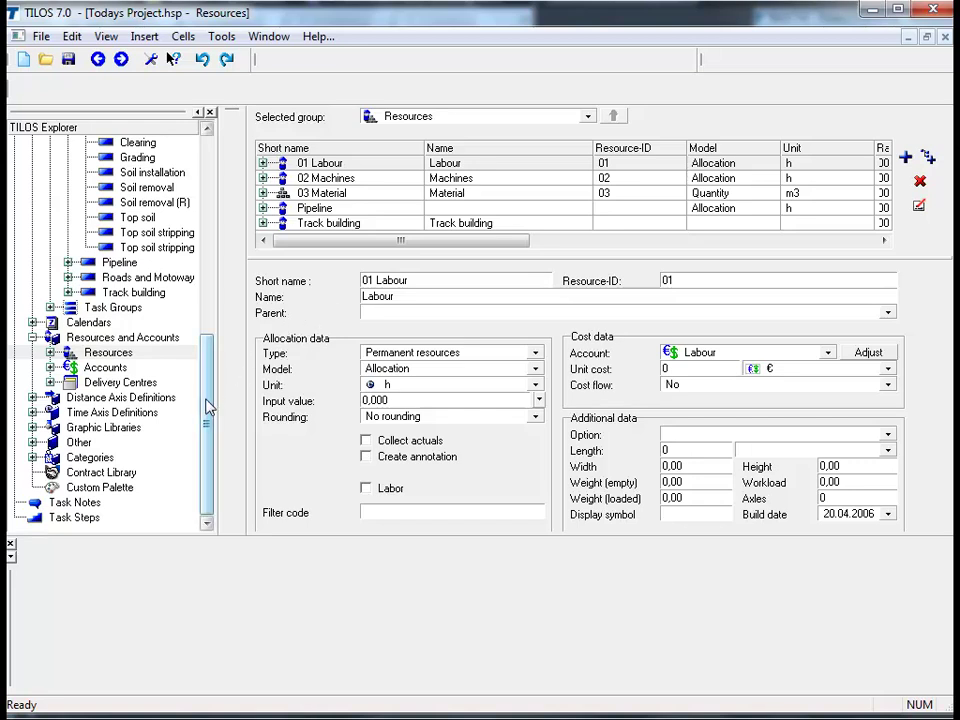
- Reopen the Time Distance View, select the Top soil stripping task and display its calculation settings with the planned work rate
left_click_drag(208, 407, 203, 210)
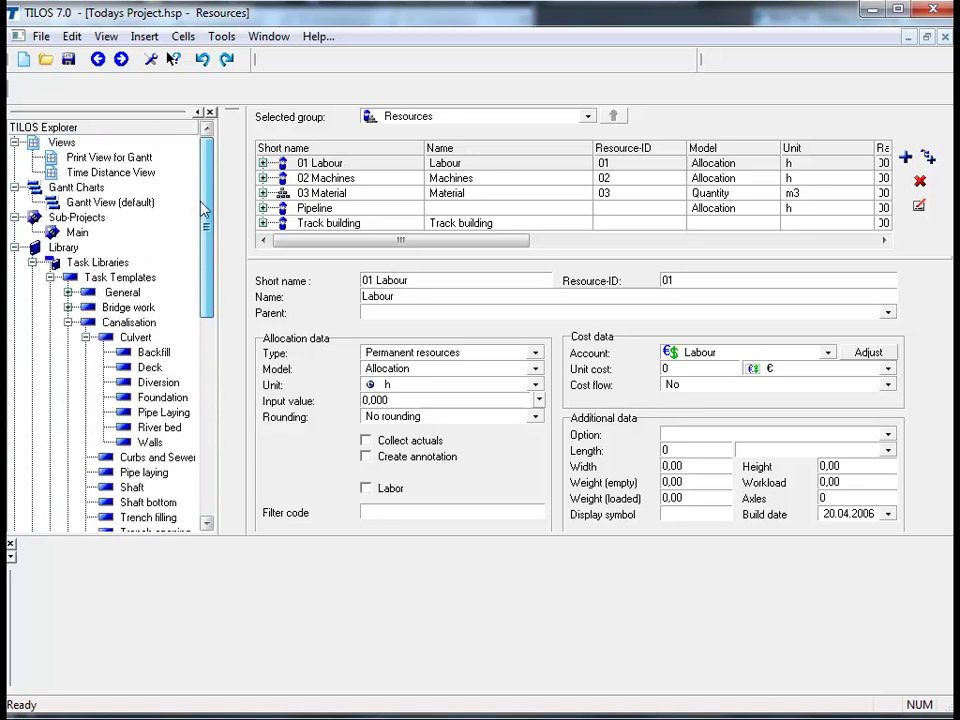
double_click(103, 175)
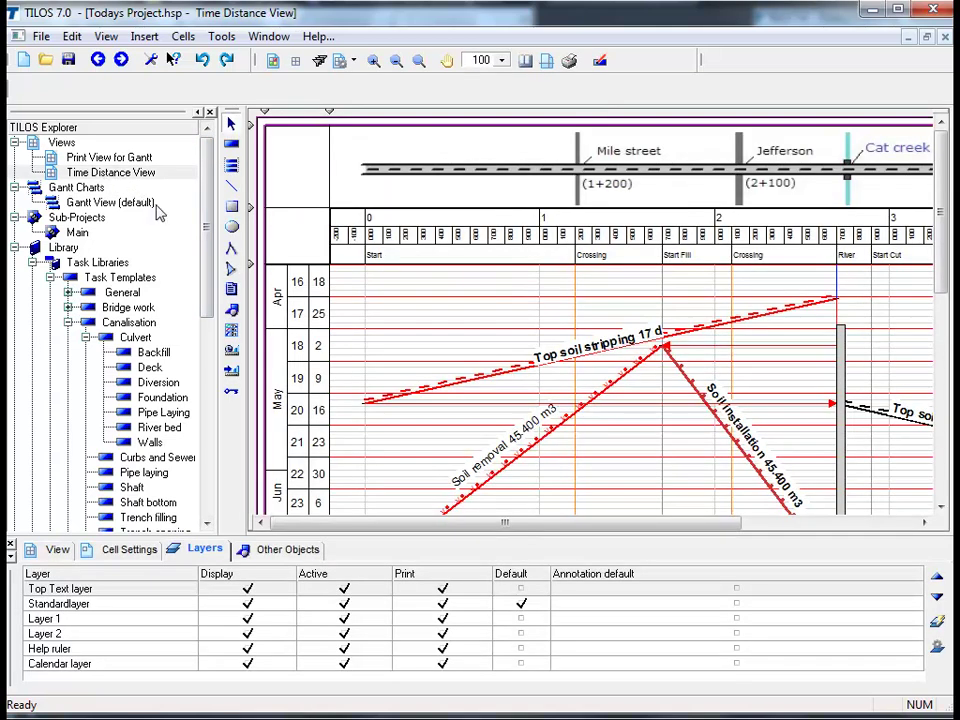
left_click(452, 383)
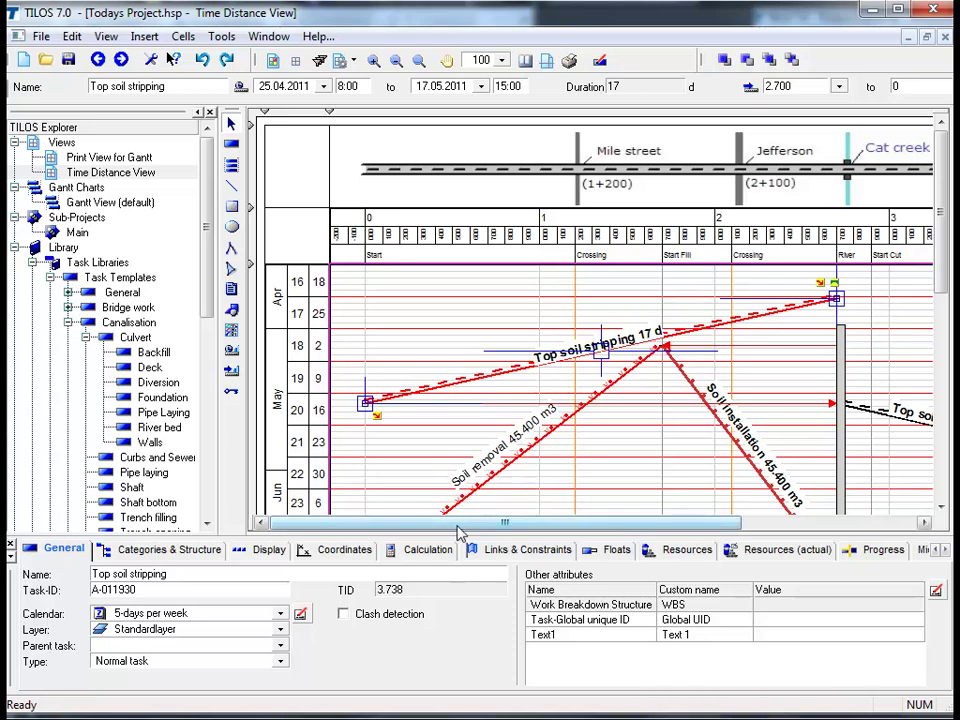
left_click(449, 558)
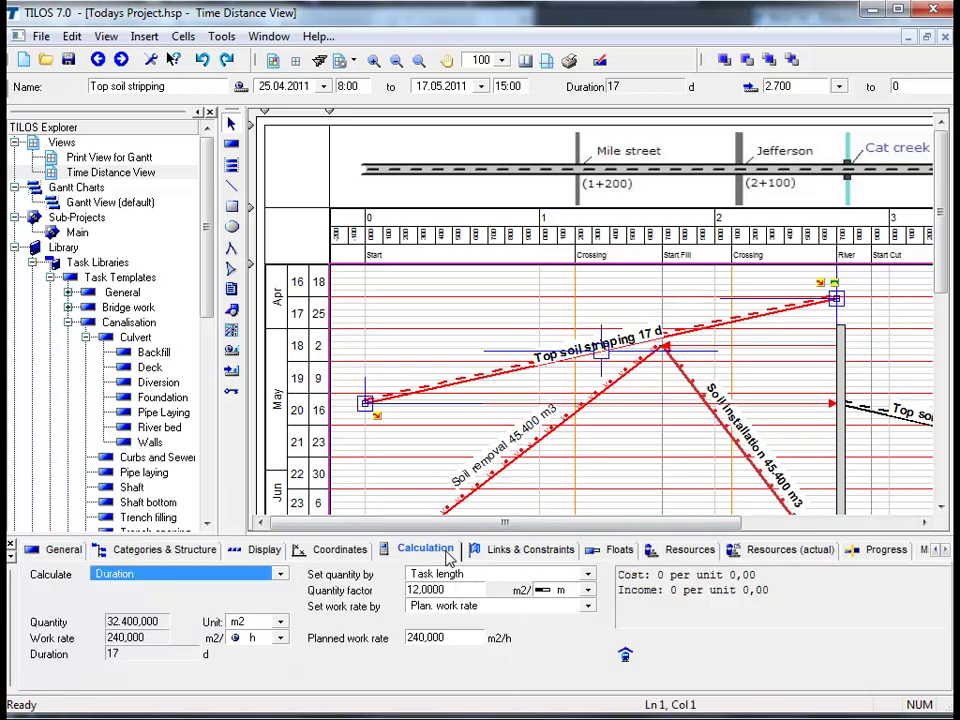
left_click(461, 638)
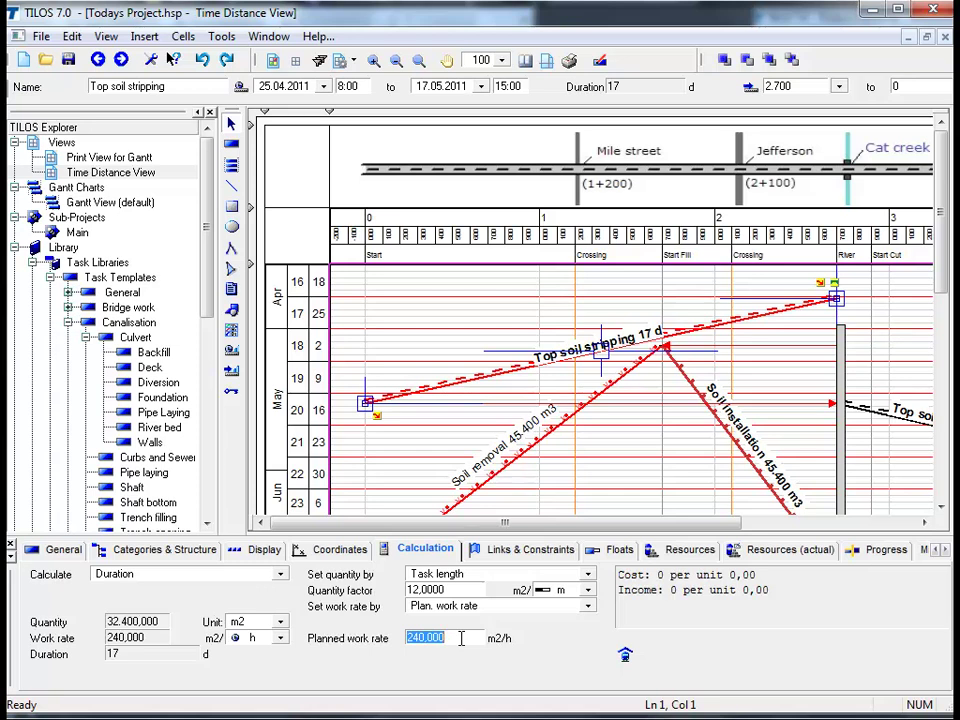
- Assign the Assistant and Operator labour resources and the Caterpillar machine to the Top soil stripping task
left_click(672, 556)
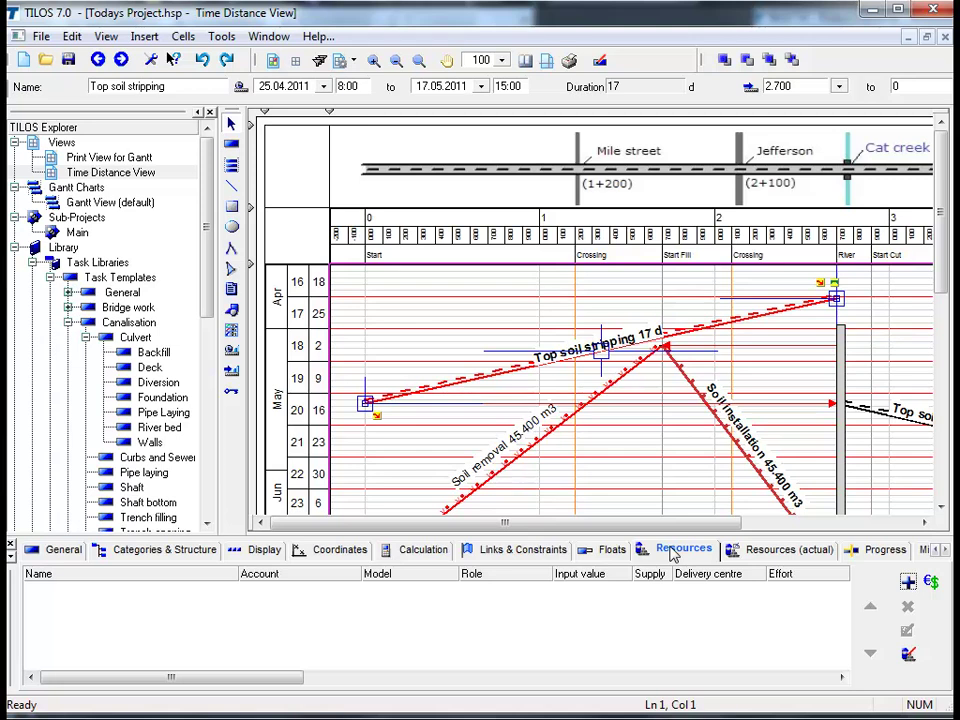
left_click(906, 586)
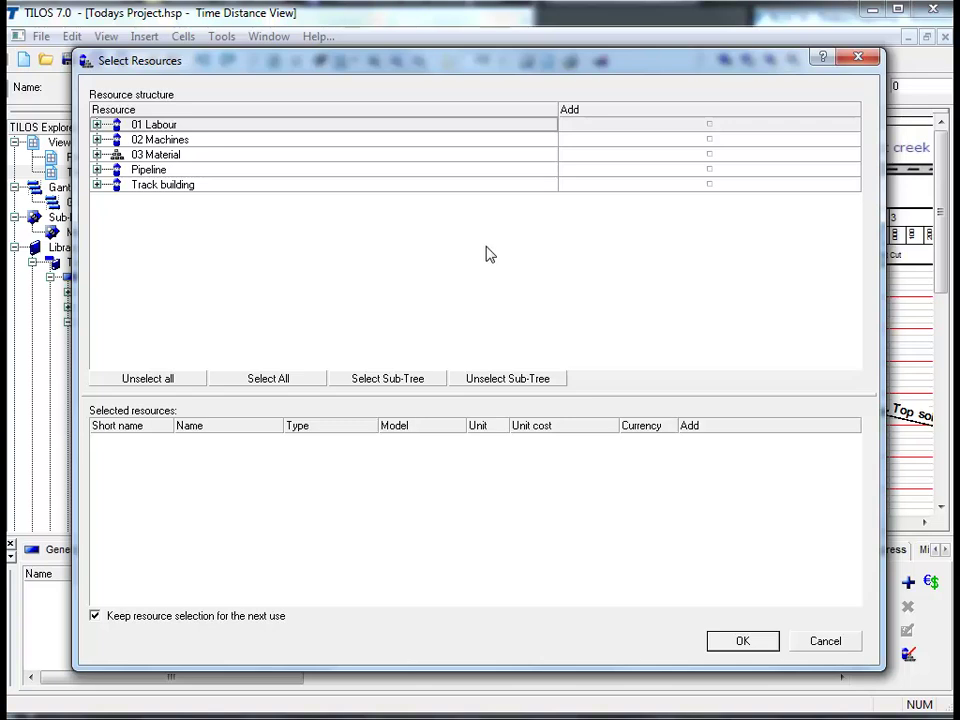
left_click(98, 125)
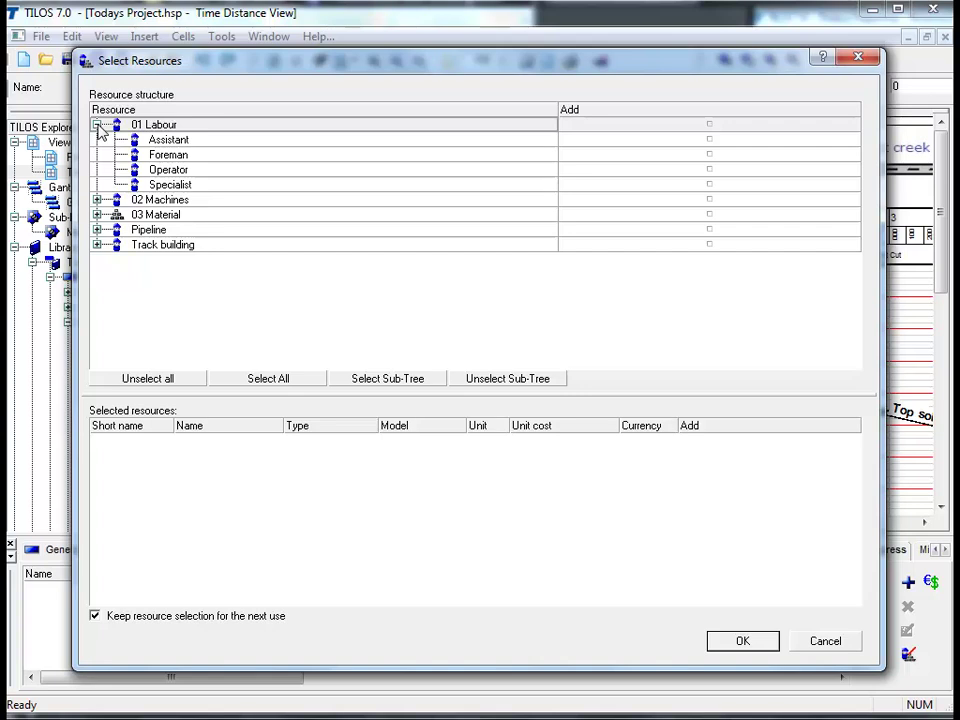
left_click(710, 140)
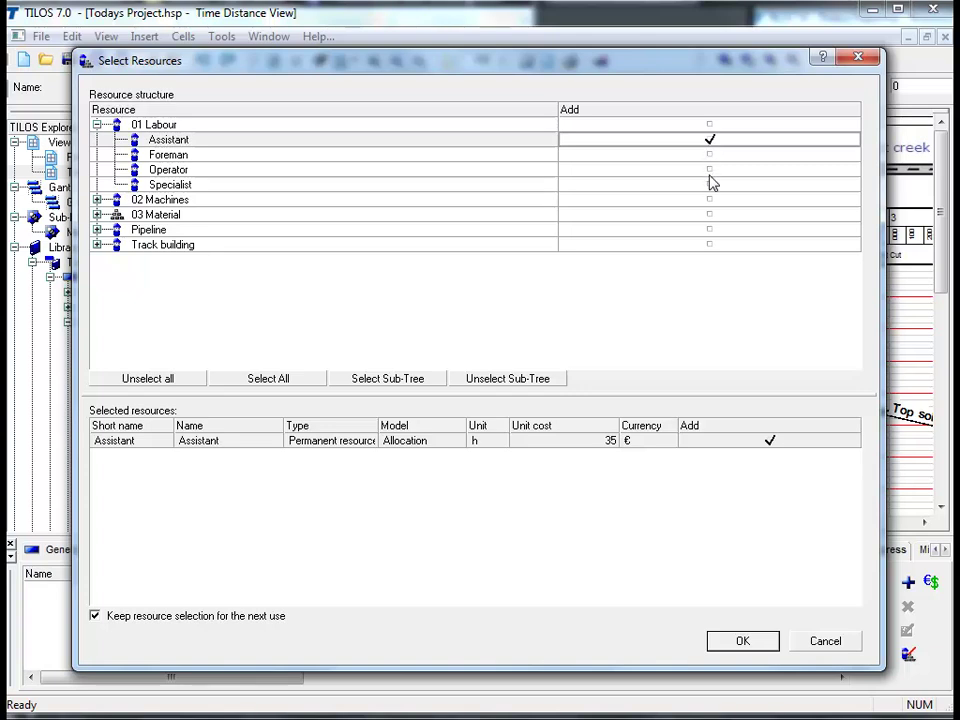
left_click(710, 170)
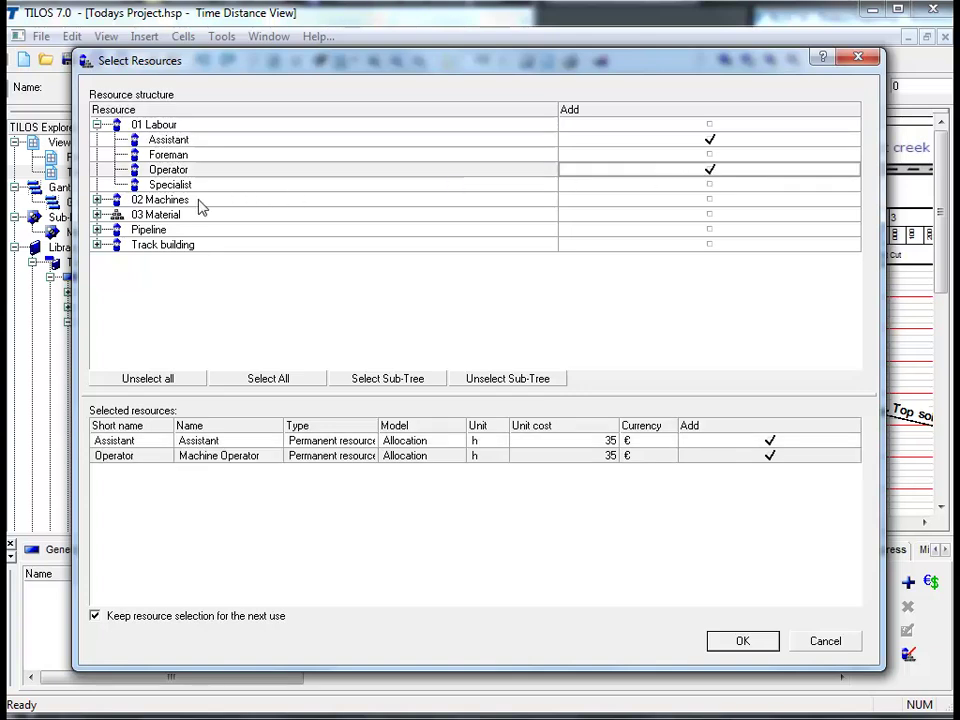
left_click(97, 200)
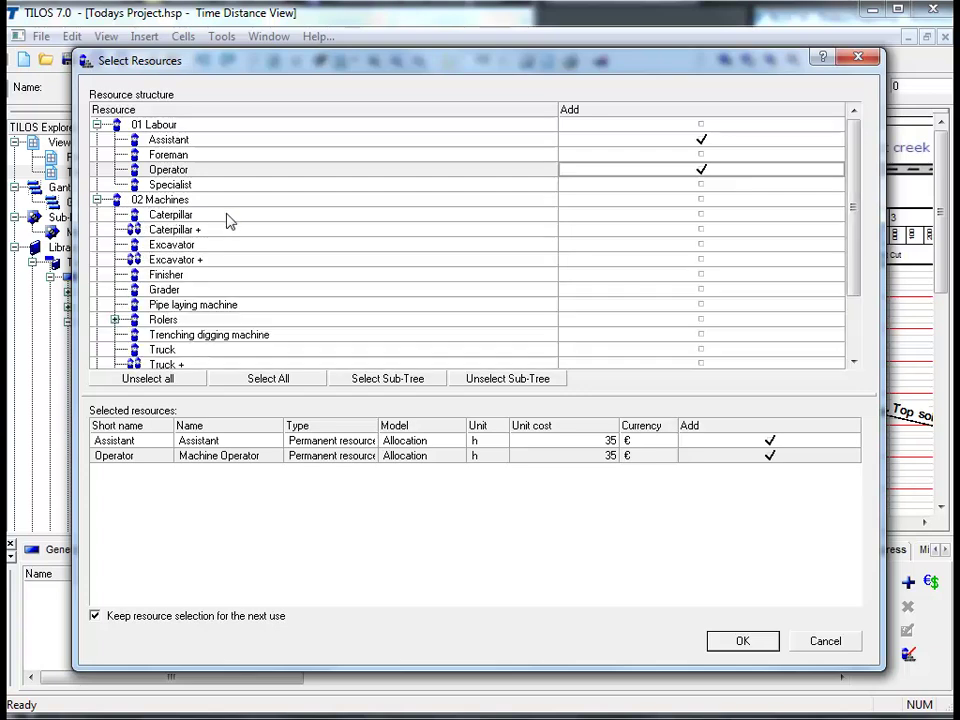
left_click(701, 214)
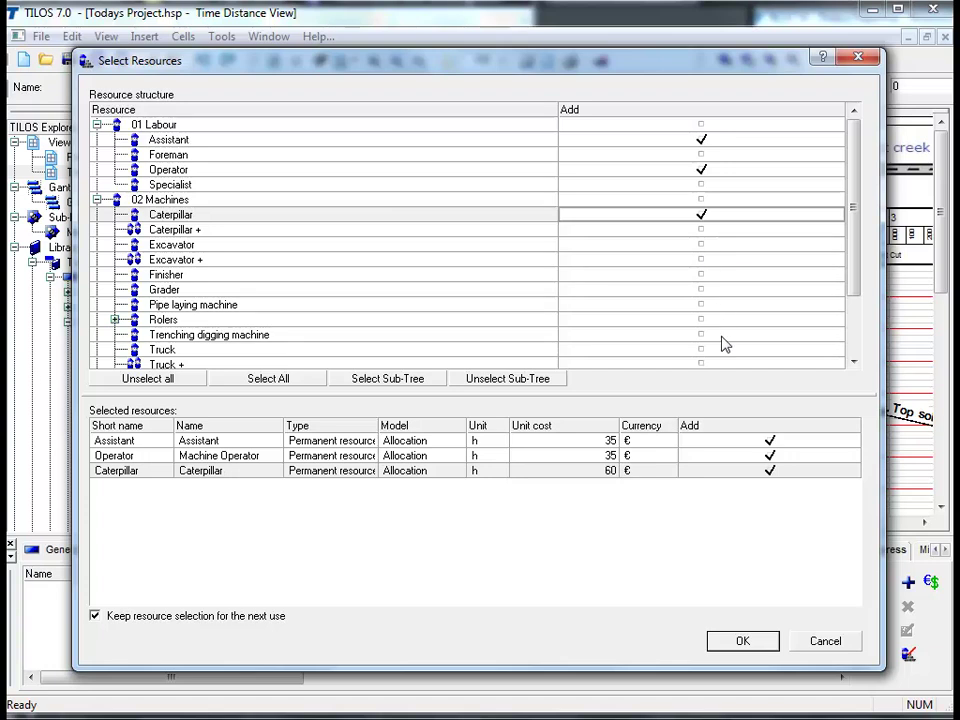
left_click(742, 644)
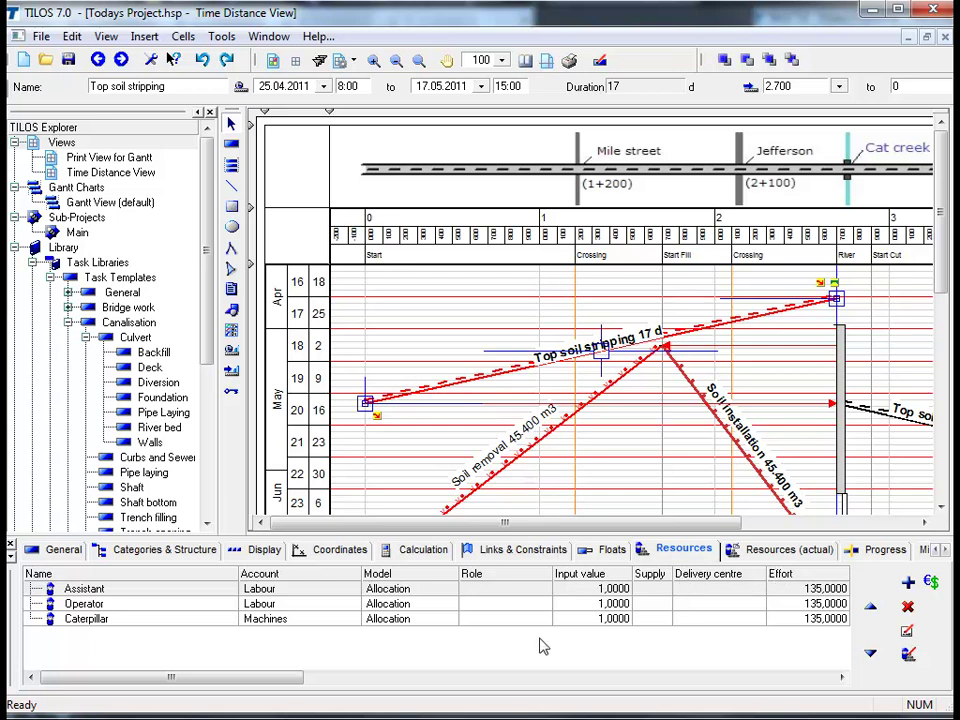
- Try setting the Assistant resource's input value to 4 on the Top soil stripping task
left_click_drag(295, 684, 392, 684)
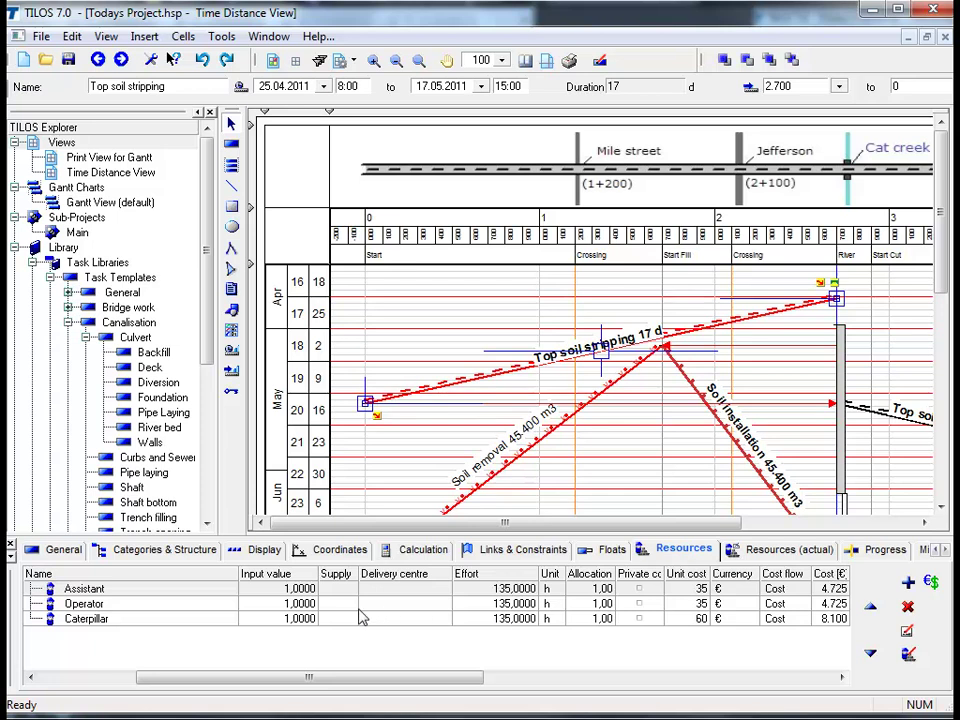
left_click(314, 596)
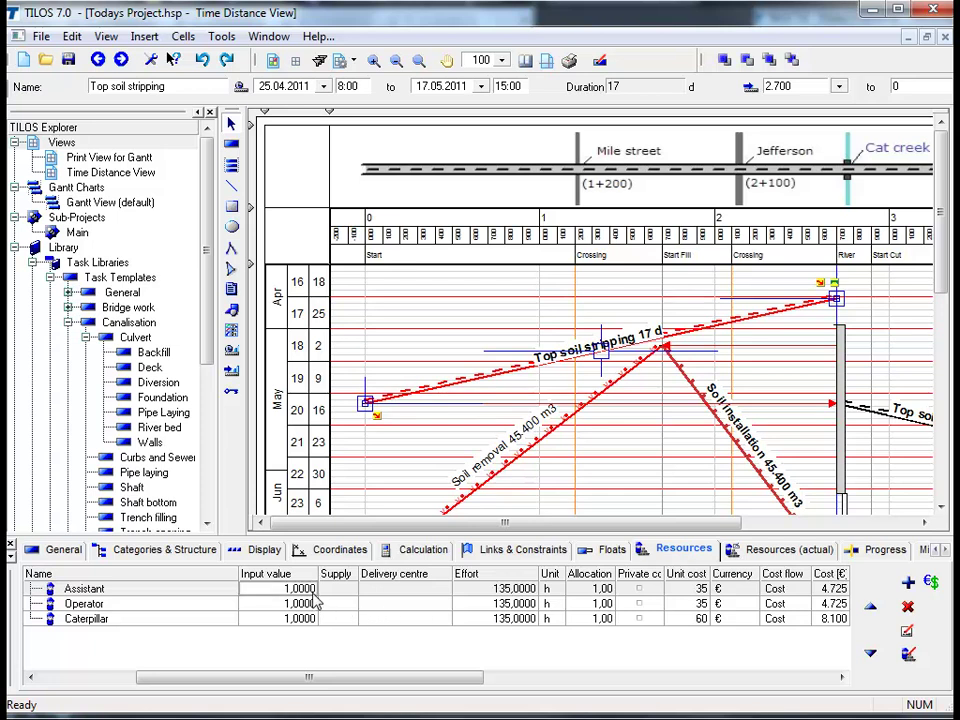
type("4")
key("Tab")
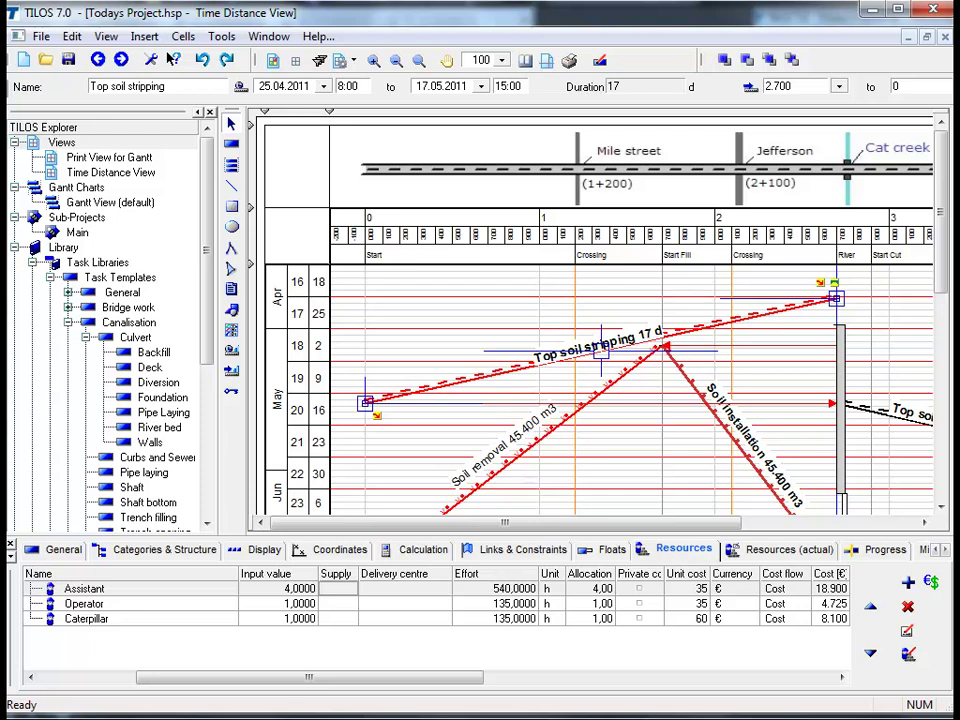
left_click(484, 370)
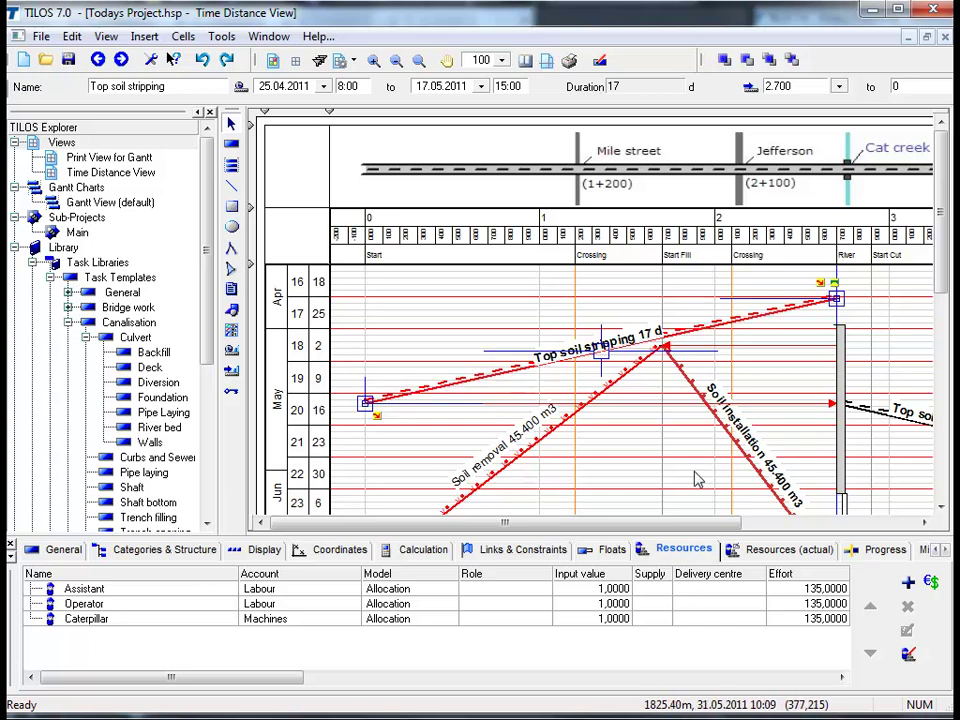
- Add the Income account to the Top soil stripping task's resources
left_click(930, 582)
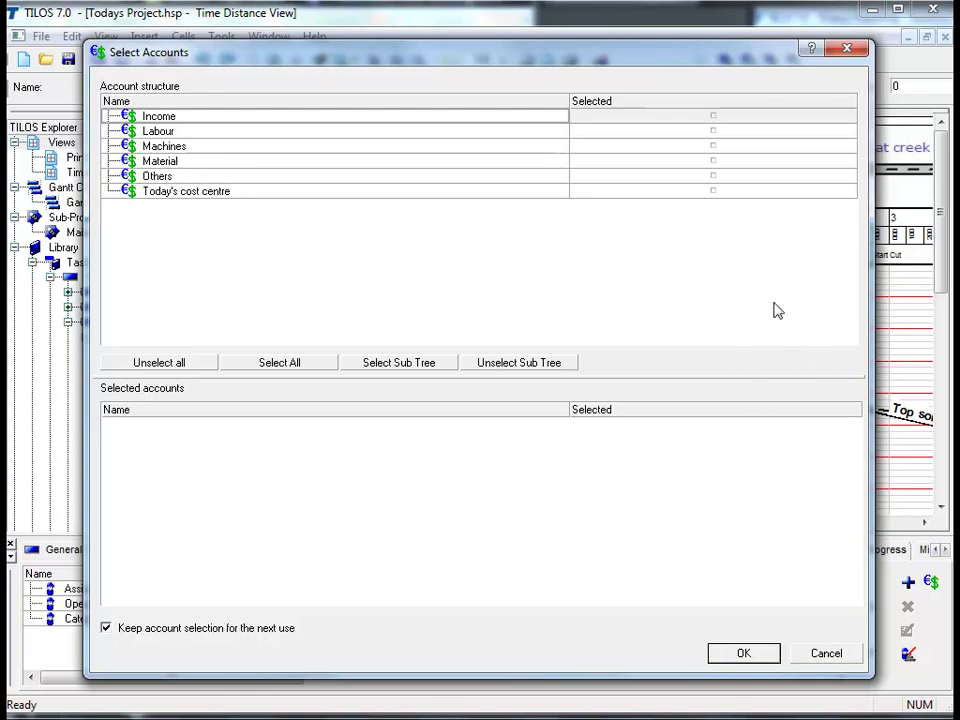
left_click(713, 117)
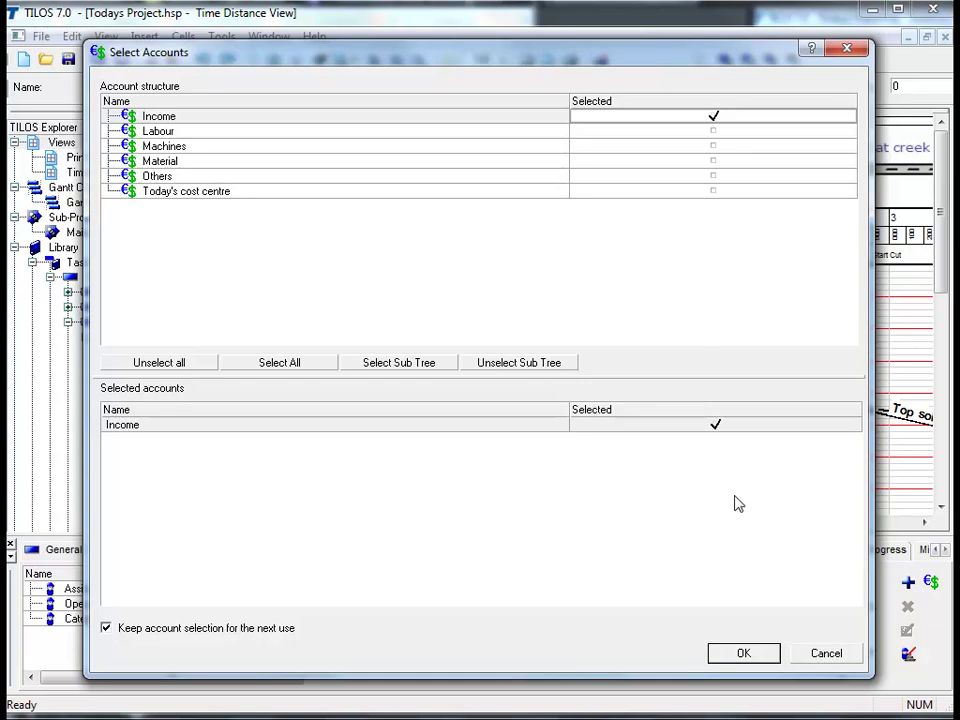
left_click(744, 654)
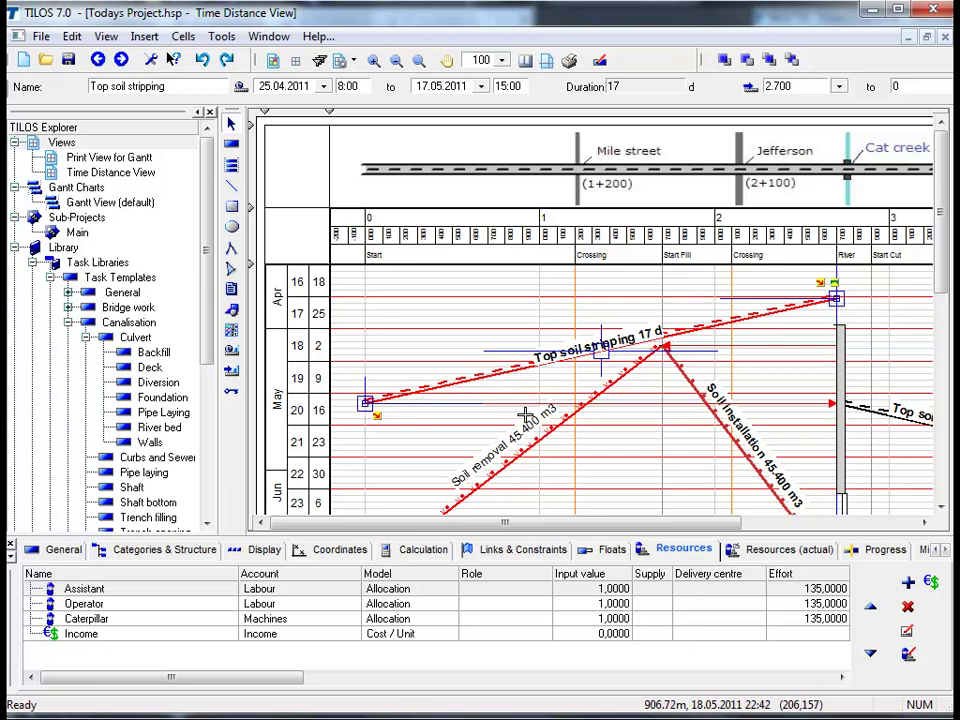
- Set the input value of the task's Income entry to 1
left_click(600, 636)
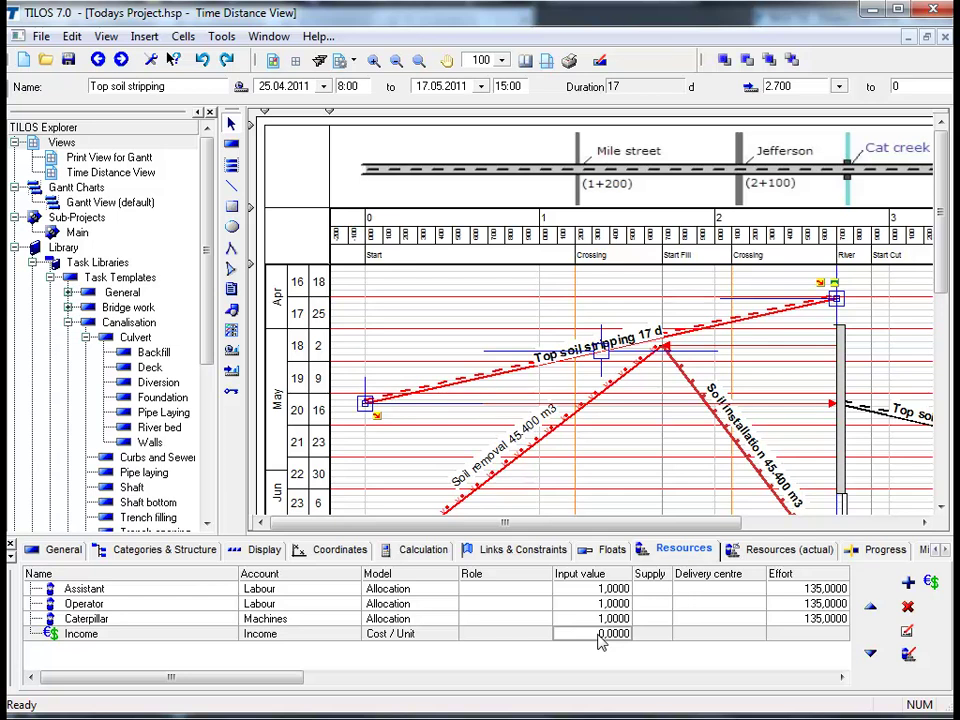
type("1")
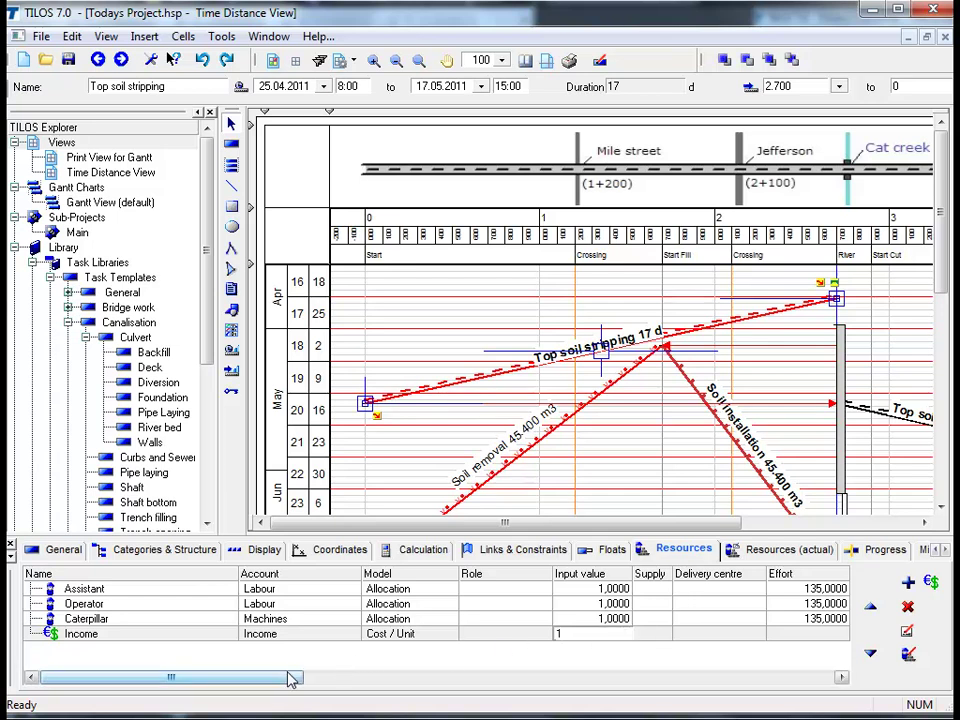
left_click_drag(287, 684, 356, 686)
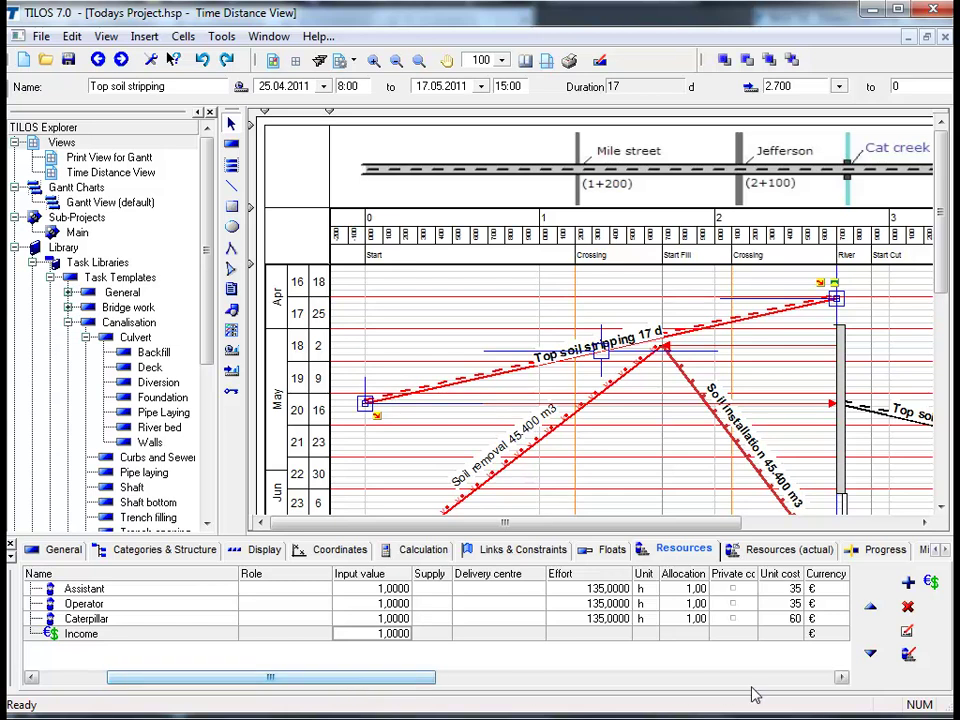
- Set the Income entry's input value to 0,5 in its resource and cost properties
left_click(786, 635)
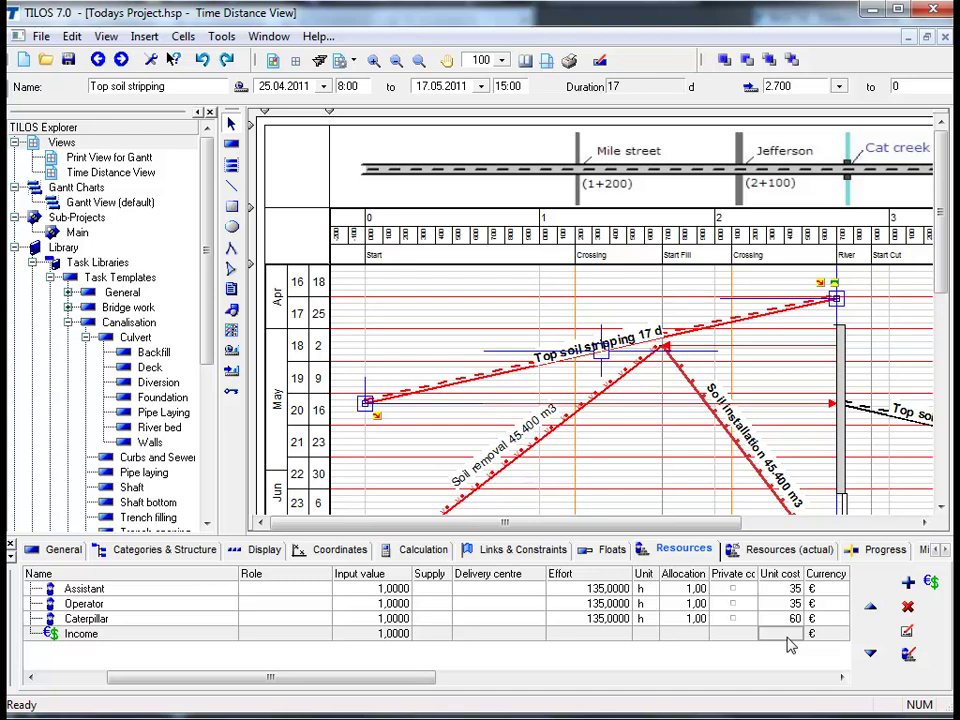
double_click(787, 639)
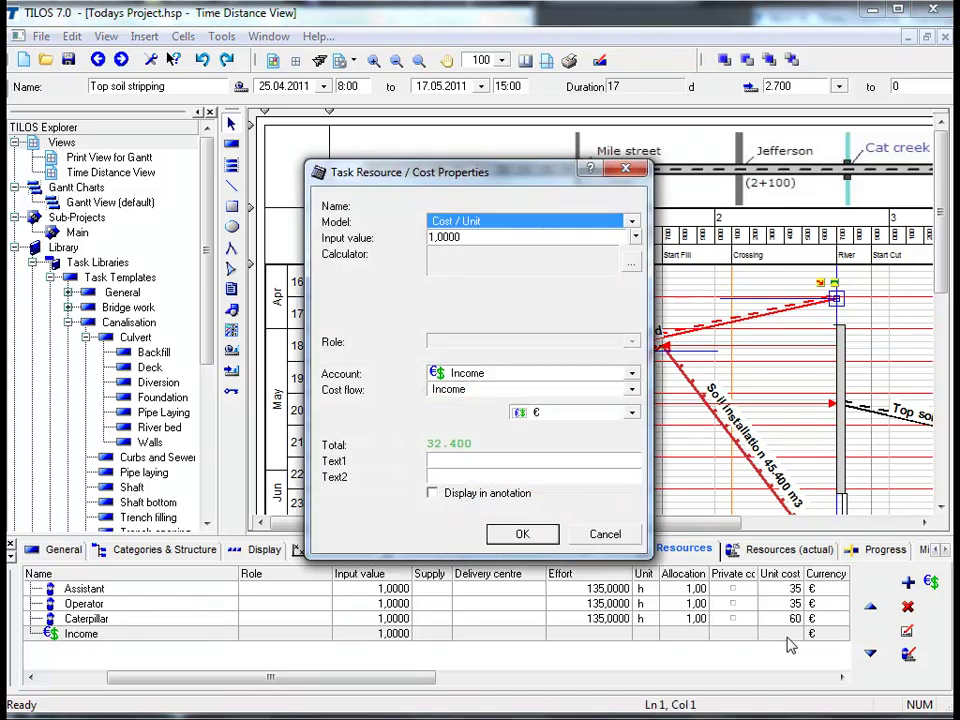
double_click(463, 238)
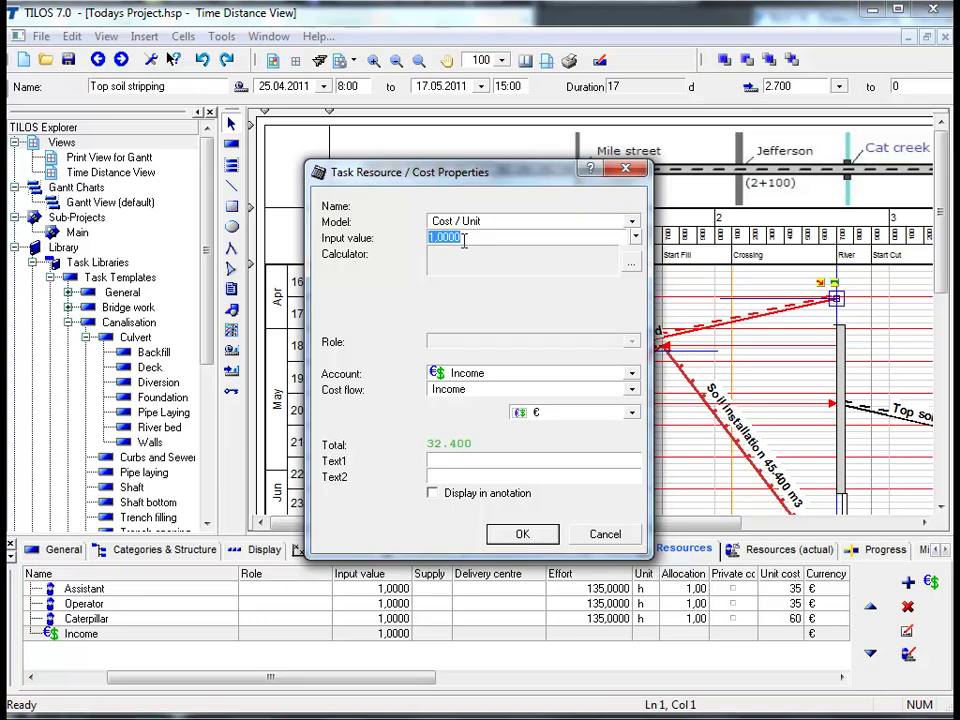
type("0,5")
left_click(512, 538)
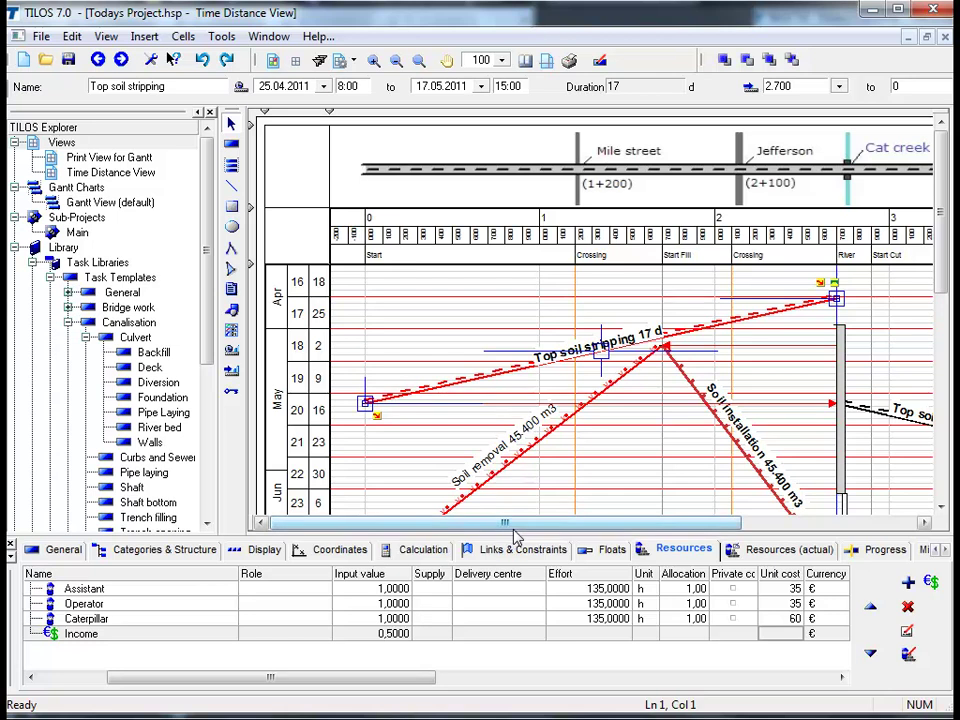
- Set the planned work rate of the Top soil stripping task to 300 m2/h in its calculation settings
left_click(423, 552)
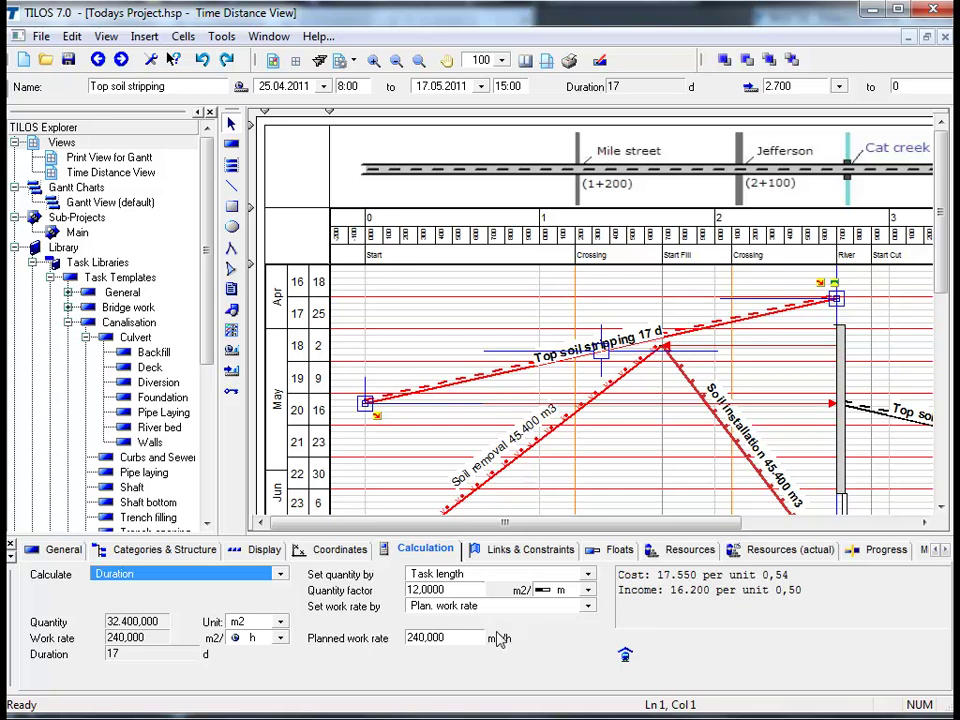
left_click(466, 638)
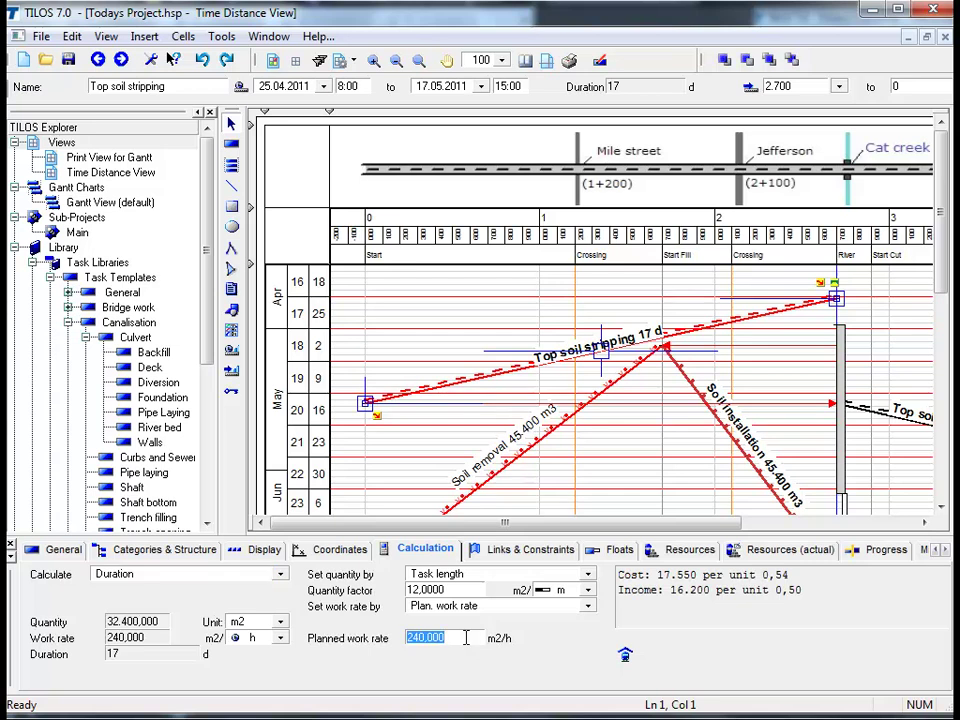
type("300")
key("Return")
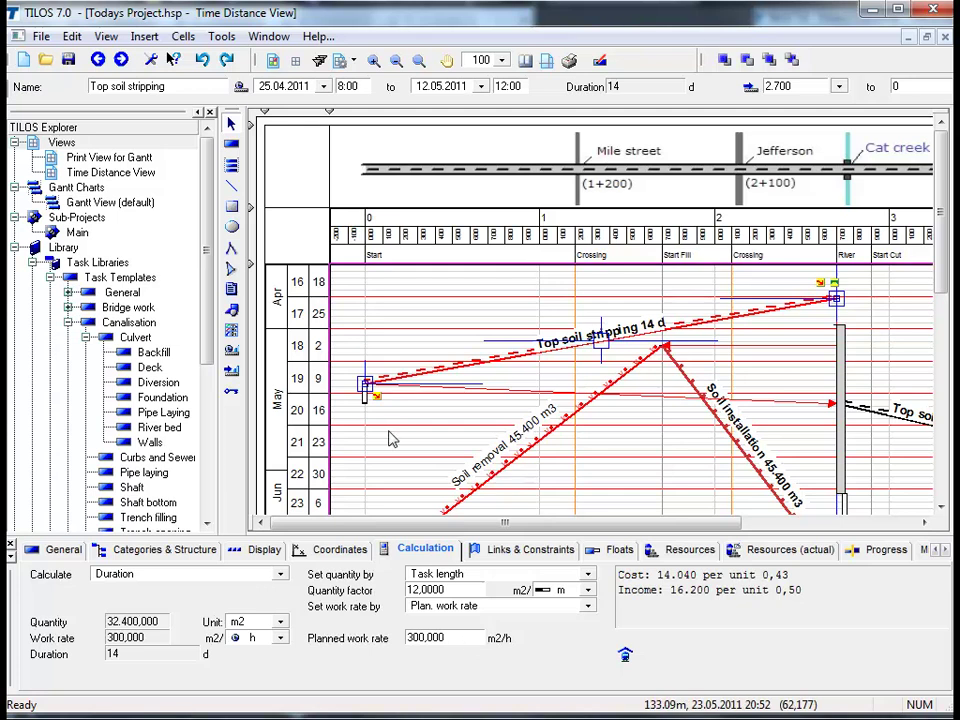
- Show the Soil removal task's resources and expand the Excavator + and Truck + groups to examine their operators
left_click(450, 509)
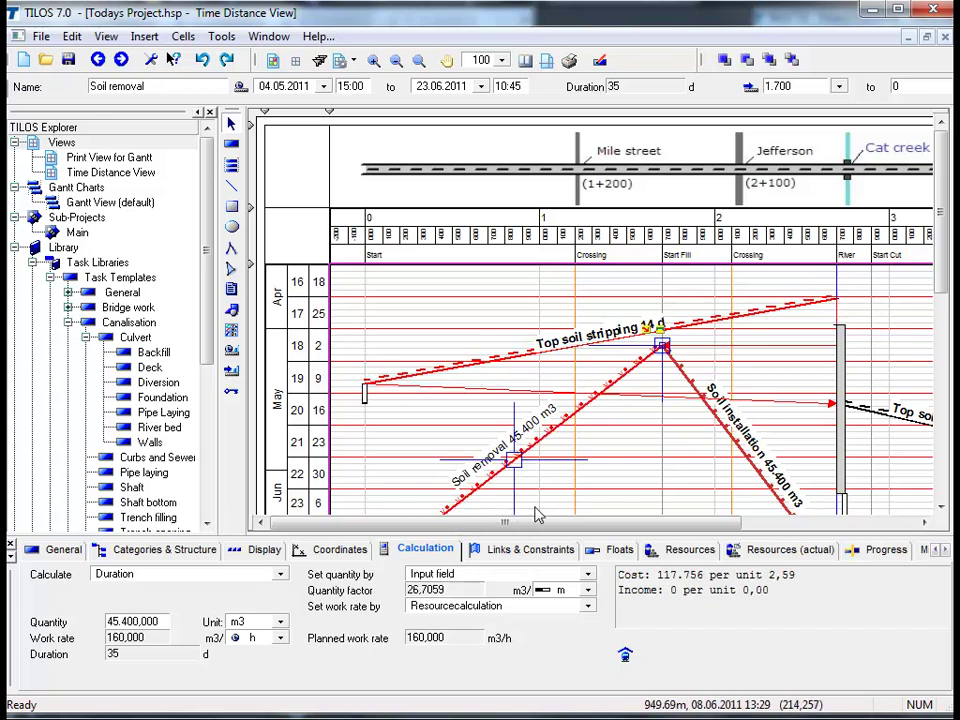
left_click(680, 551)
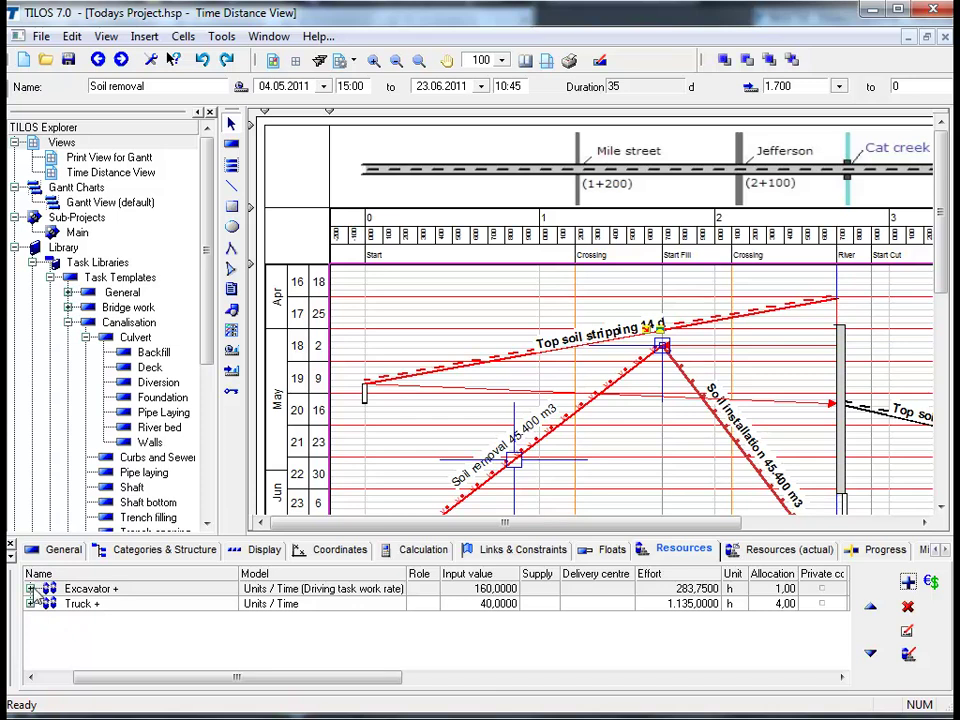
left_click(31, 589)
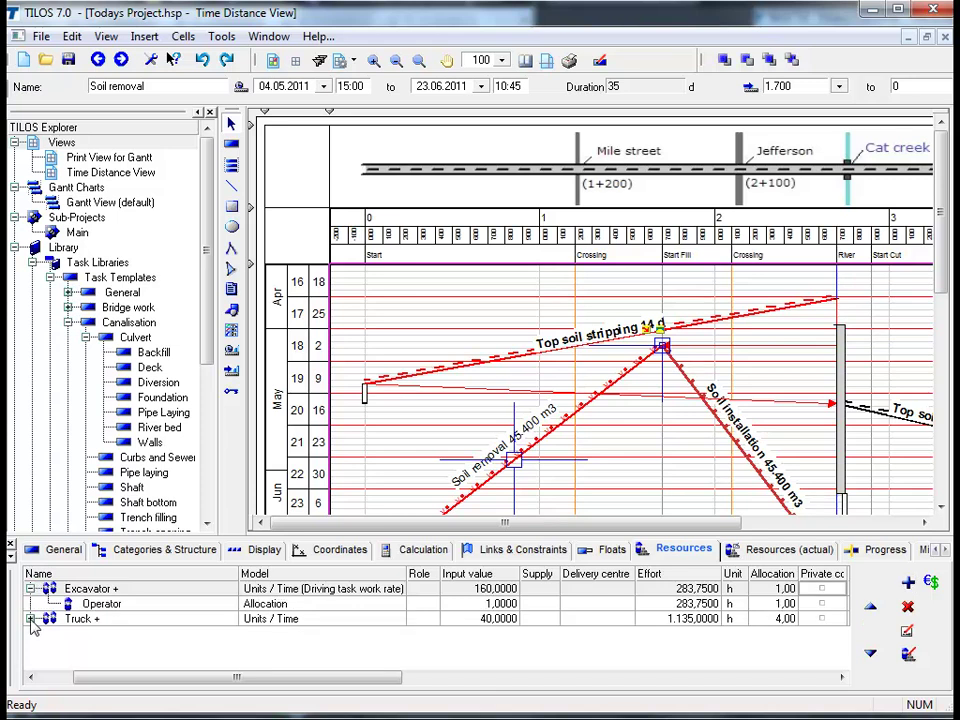
left_click(31, 619)
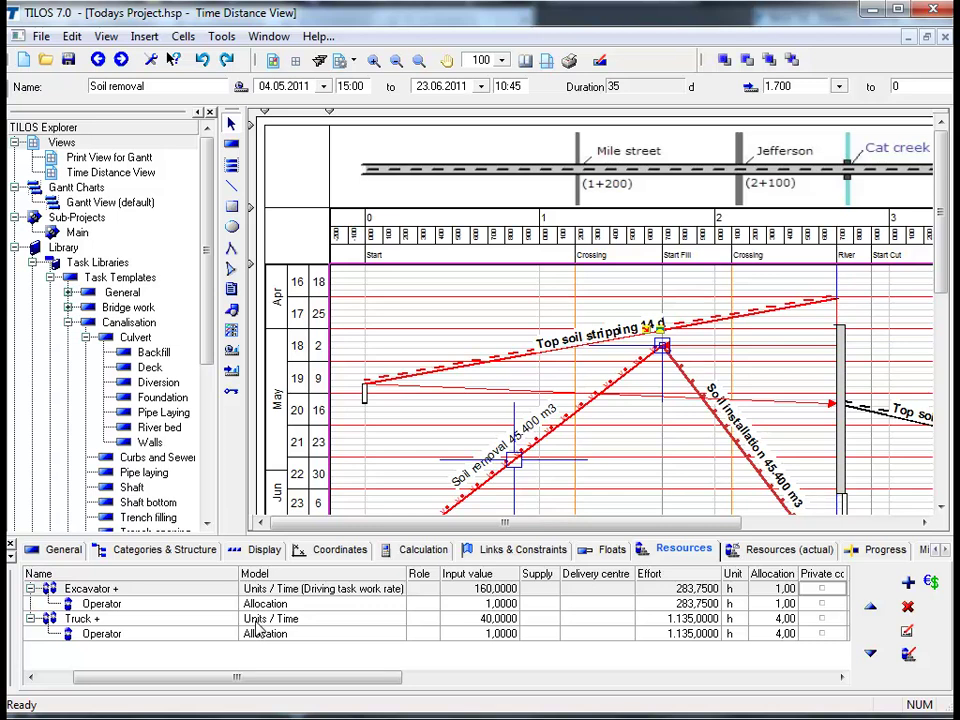
- Try an input value of 120 for the Soil removal task's Excavator + and restore it to 160
left_click(474, 593)
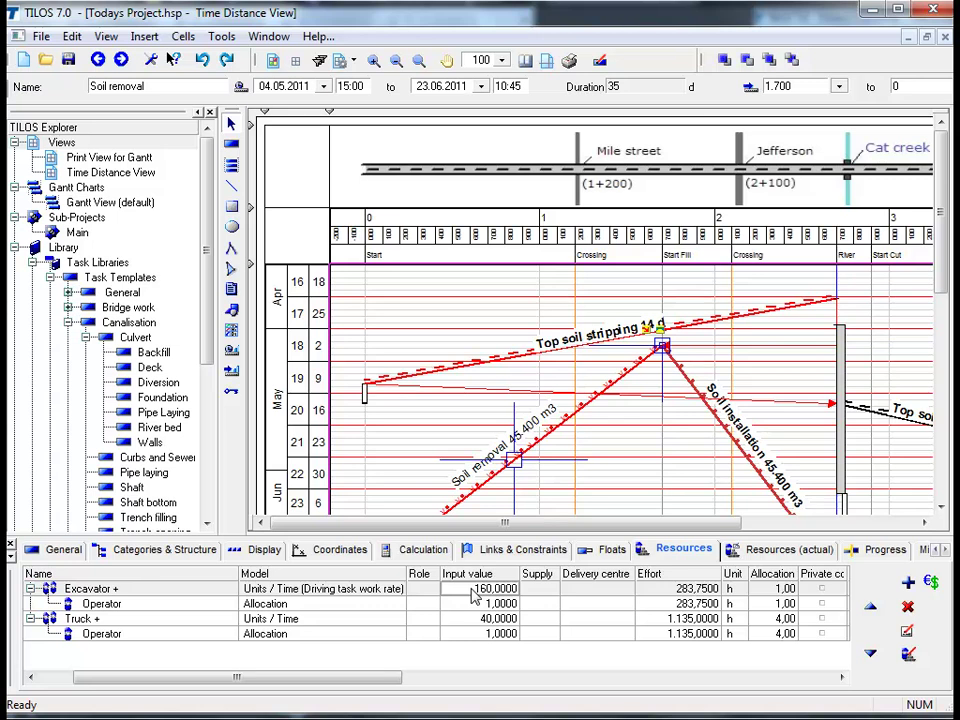
type("1")
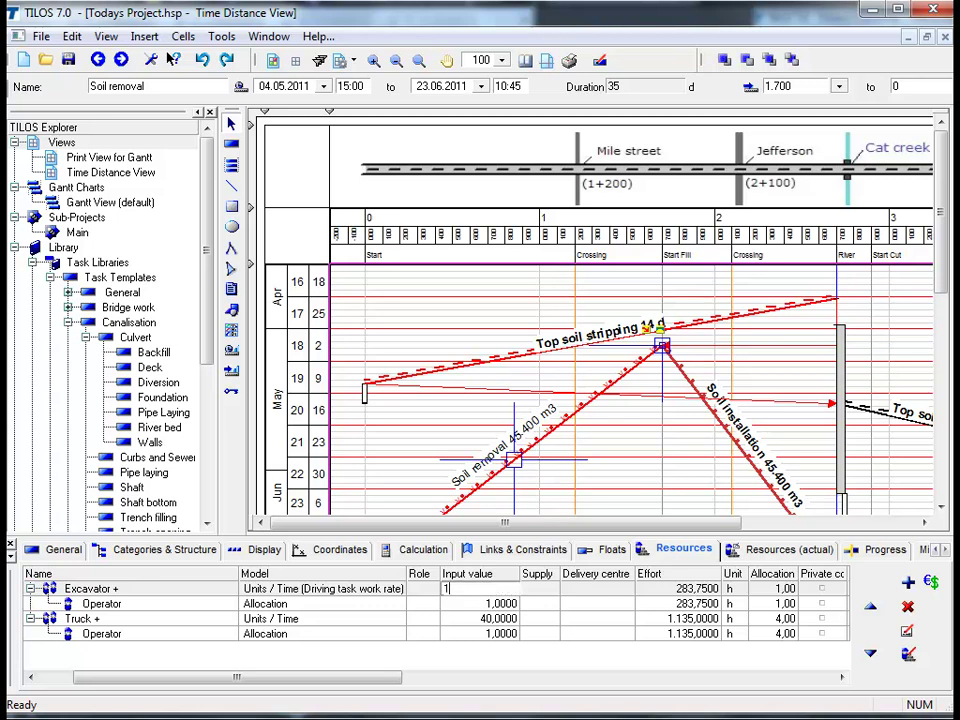
type("20")
key("Return")
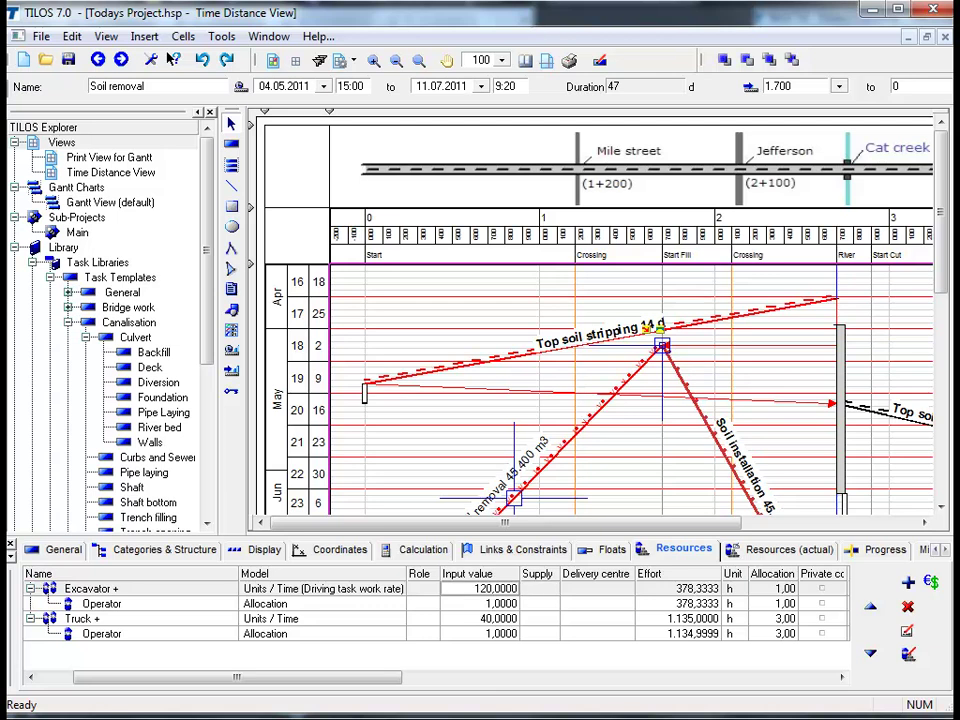
type("160")
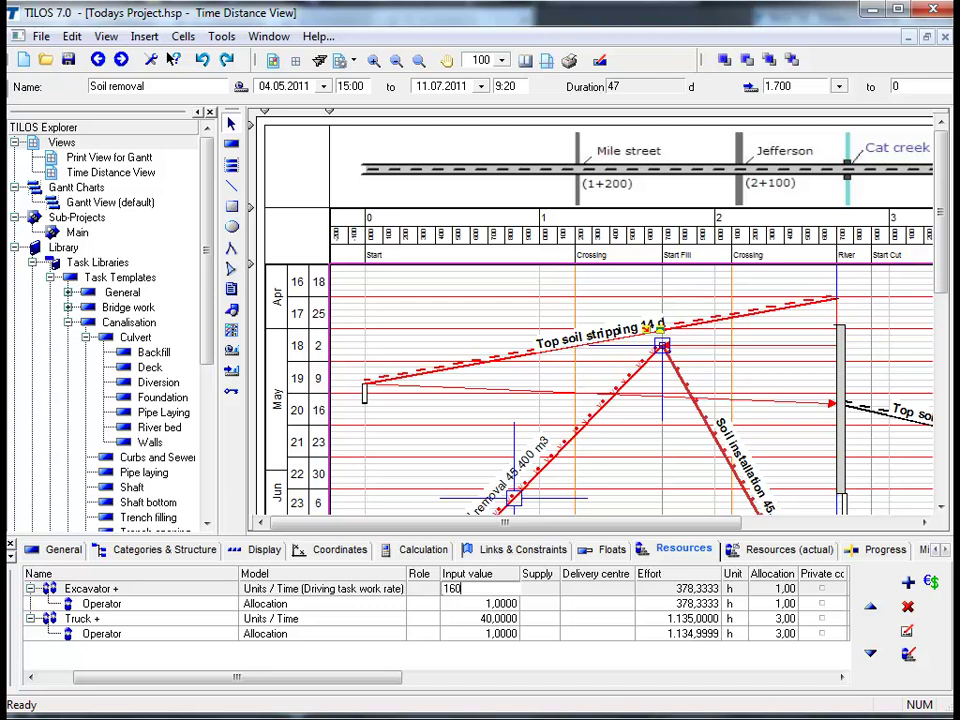
key("Tab")
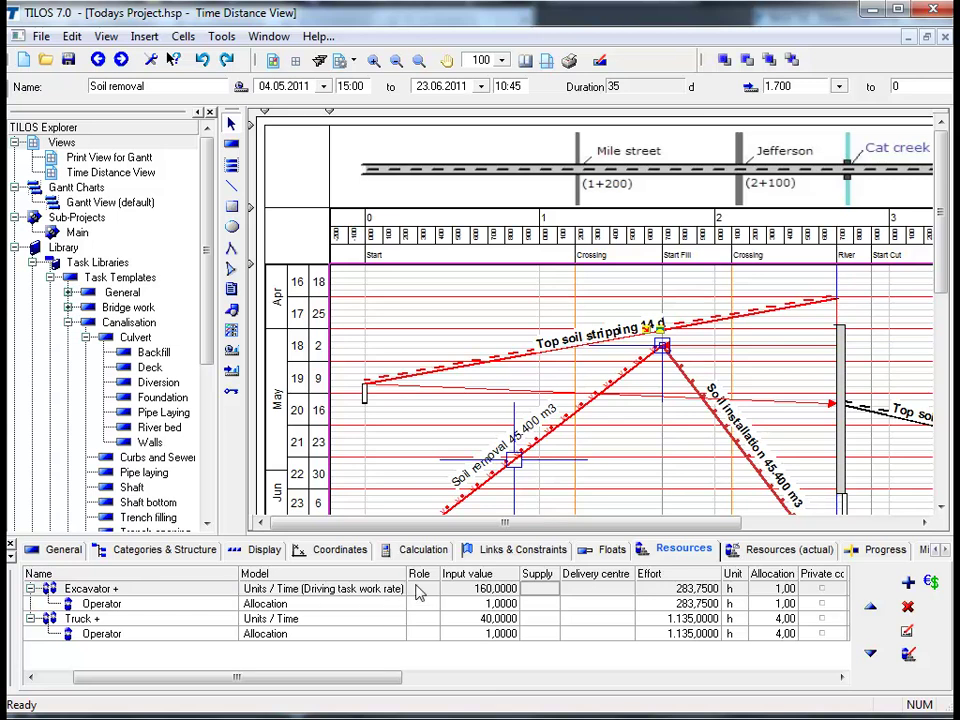
- Try an allocation of 2 for the Soil removal task's Excavator + and restore it to 1
left_click(778, 589)
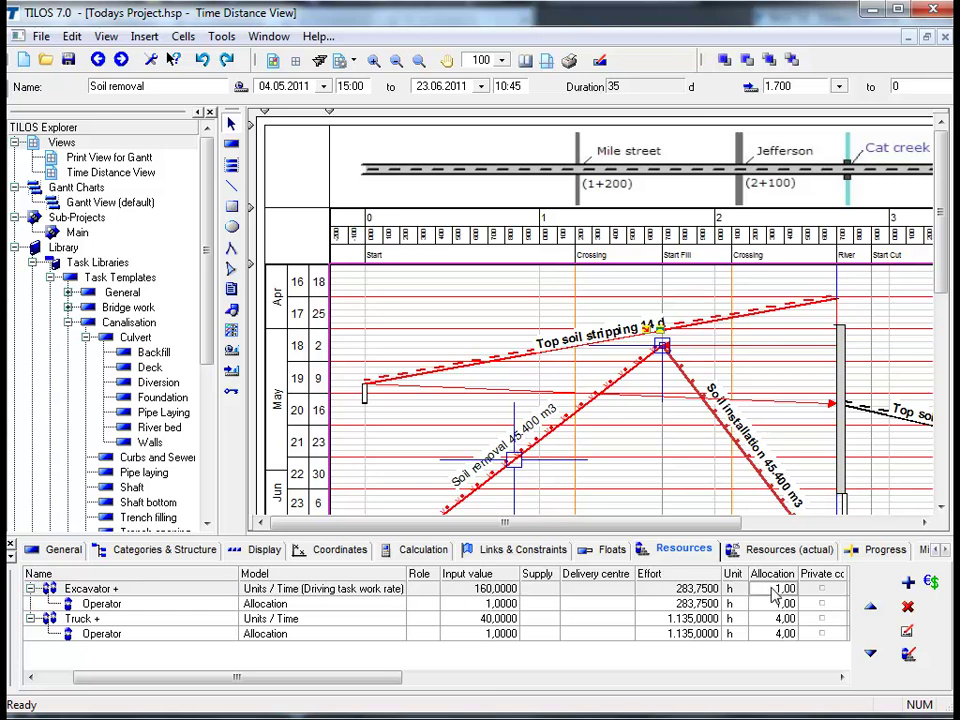
type("2")
key("Return")
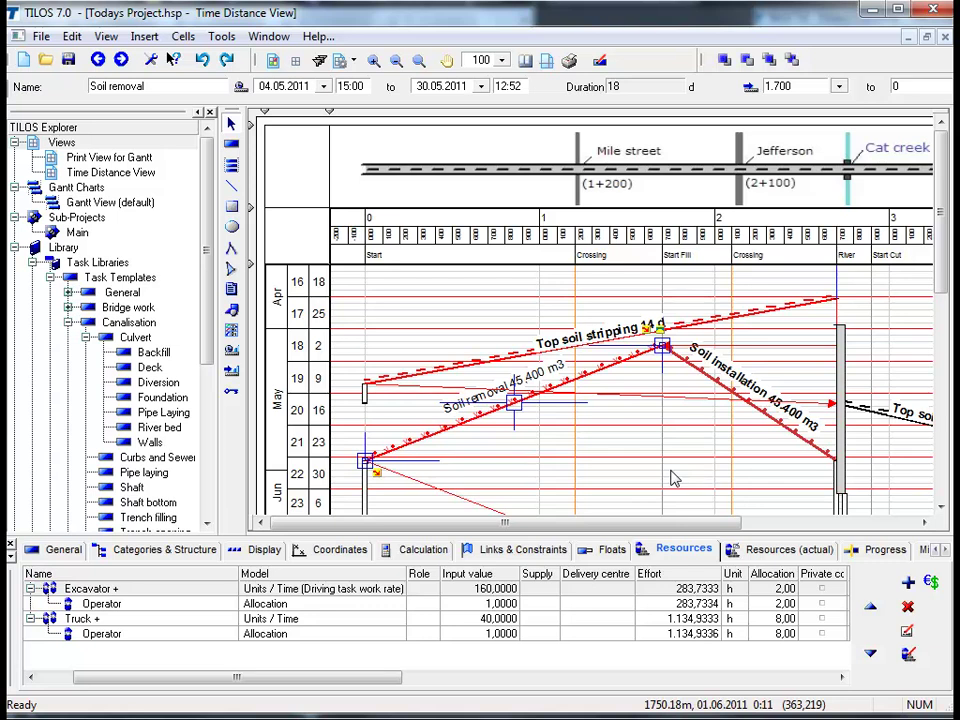
left_click(786, 596)
type("1")
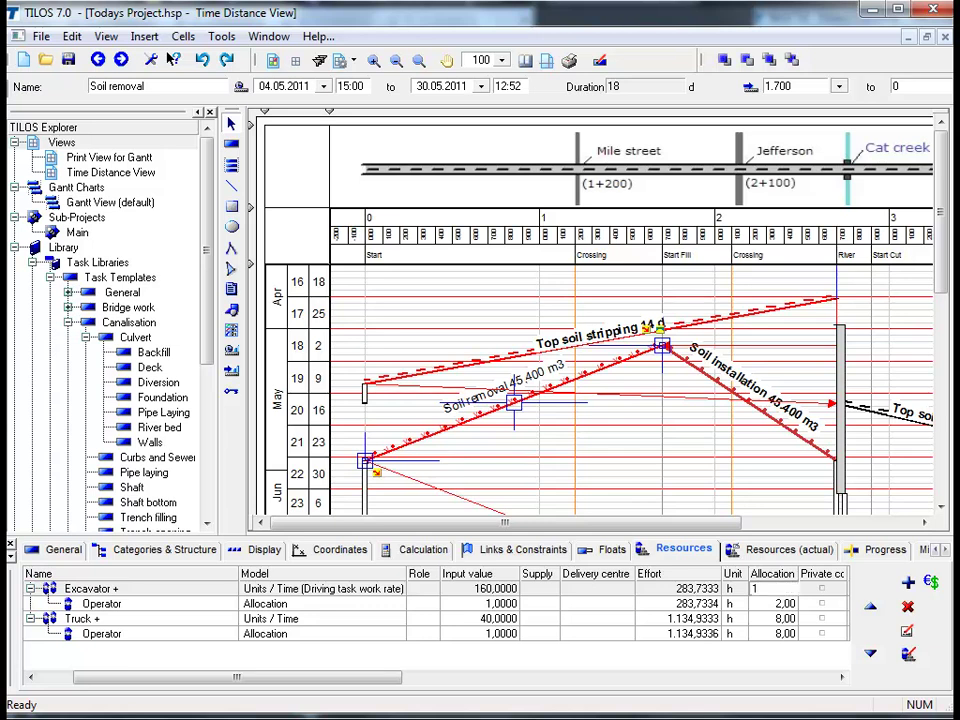
key("Return")
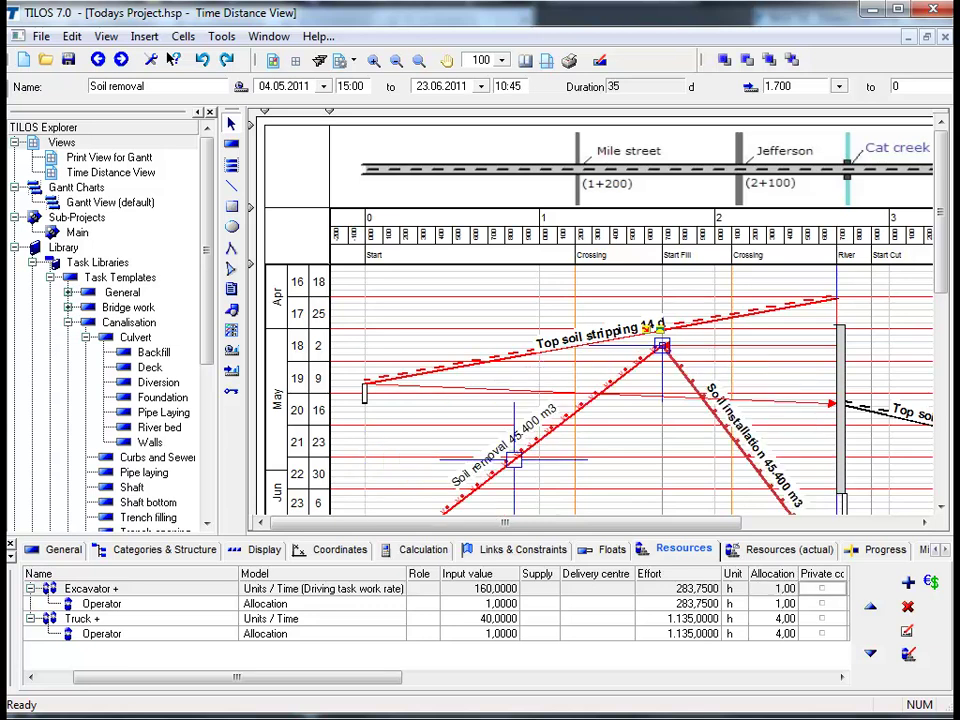
left_click(702, 501)
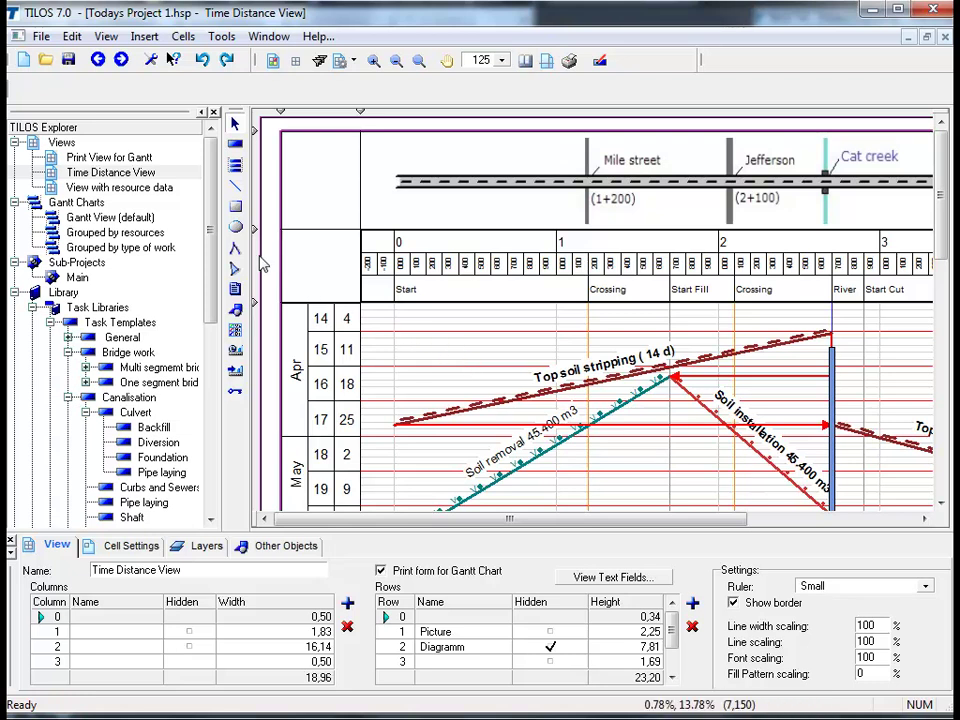
- Open the View with resource data at 125% zoom and examine the resource, cost and income charts beside the diagram
double_click(137, 190)
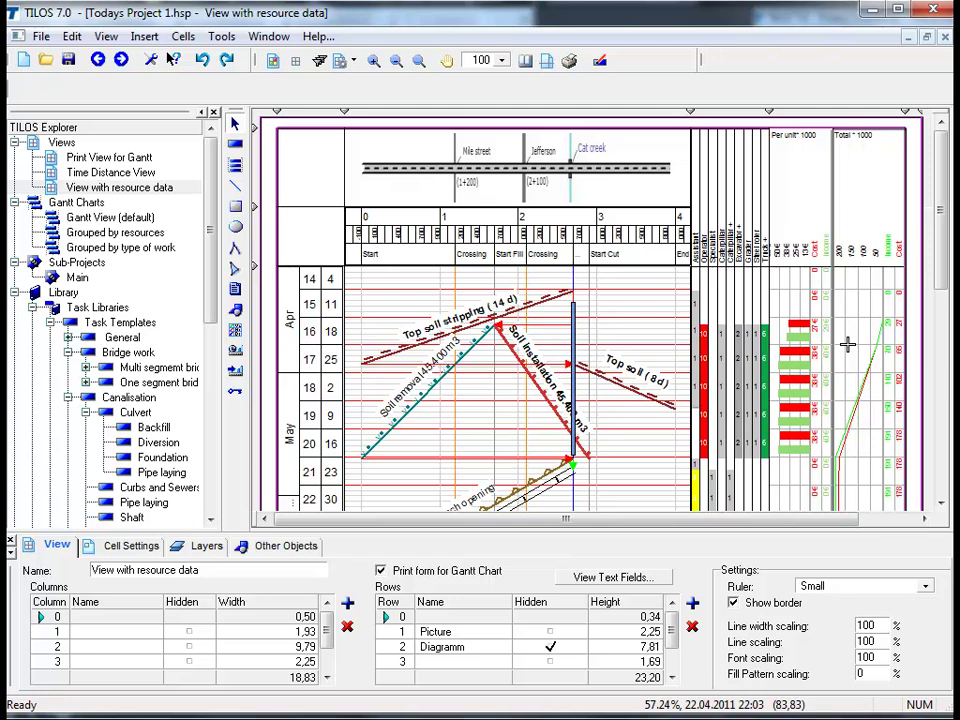
left_click(637, 320)
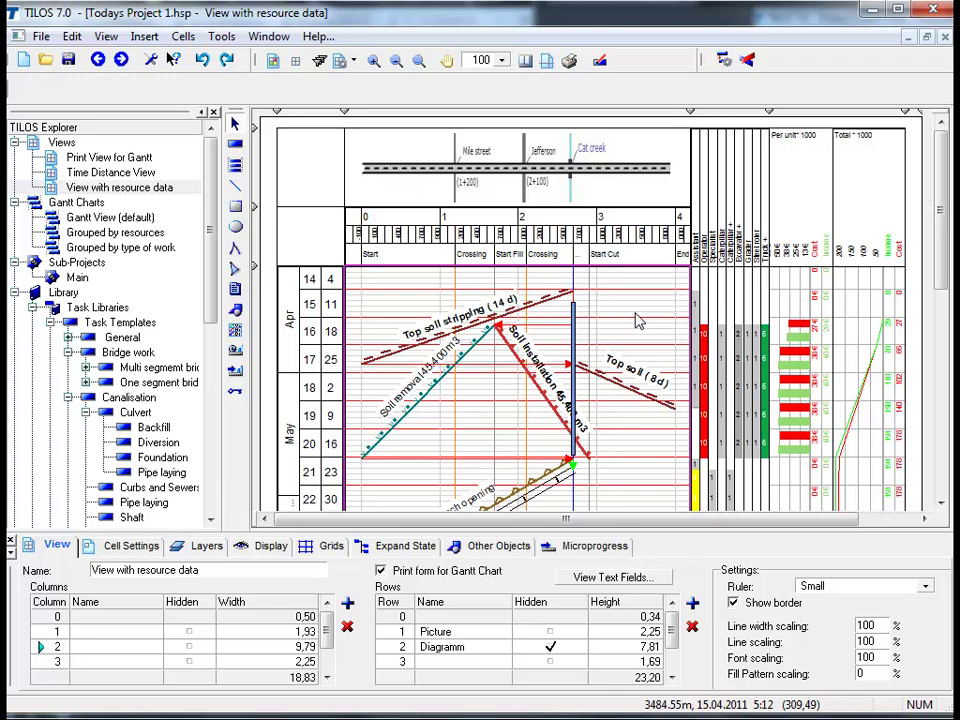
left_click(503, 61)
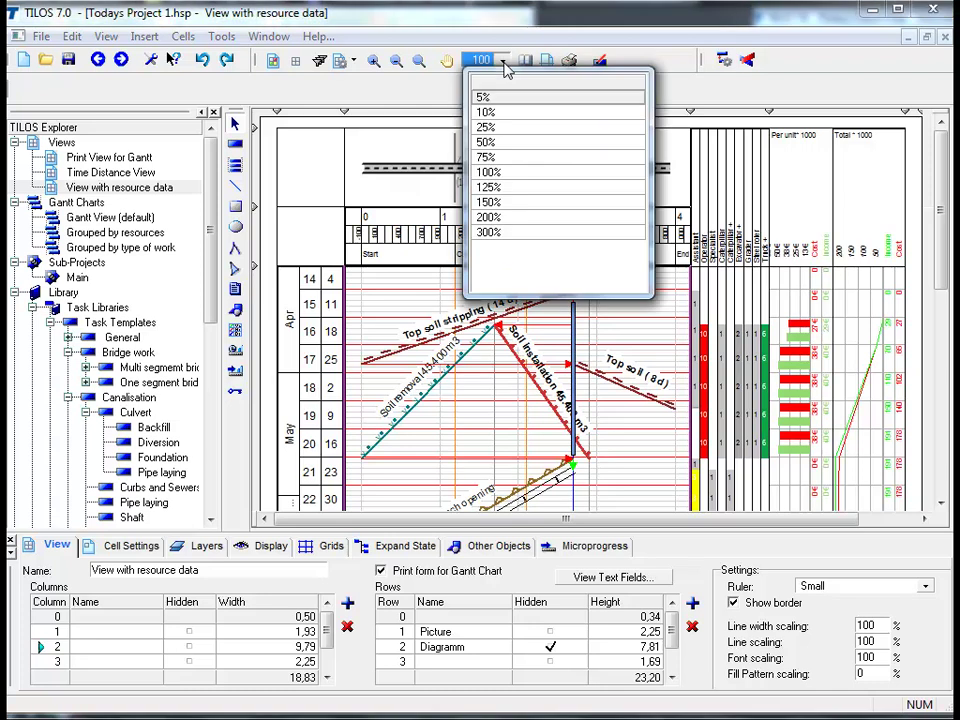
left_click(505, 188)
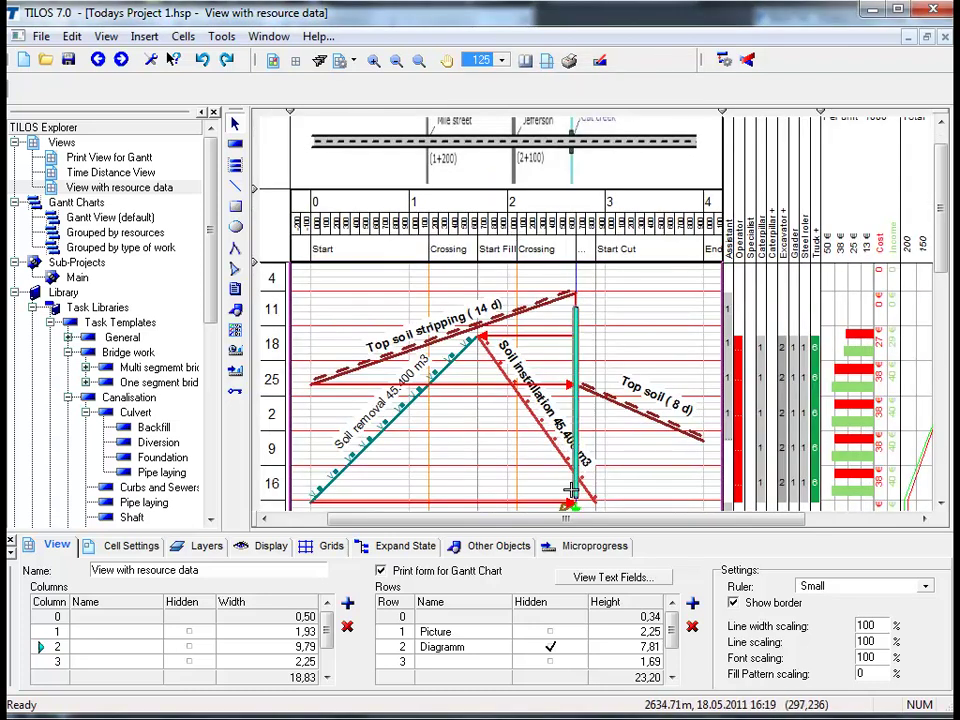
left_click_drag(594, 529, 654, 538)
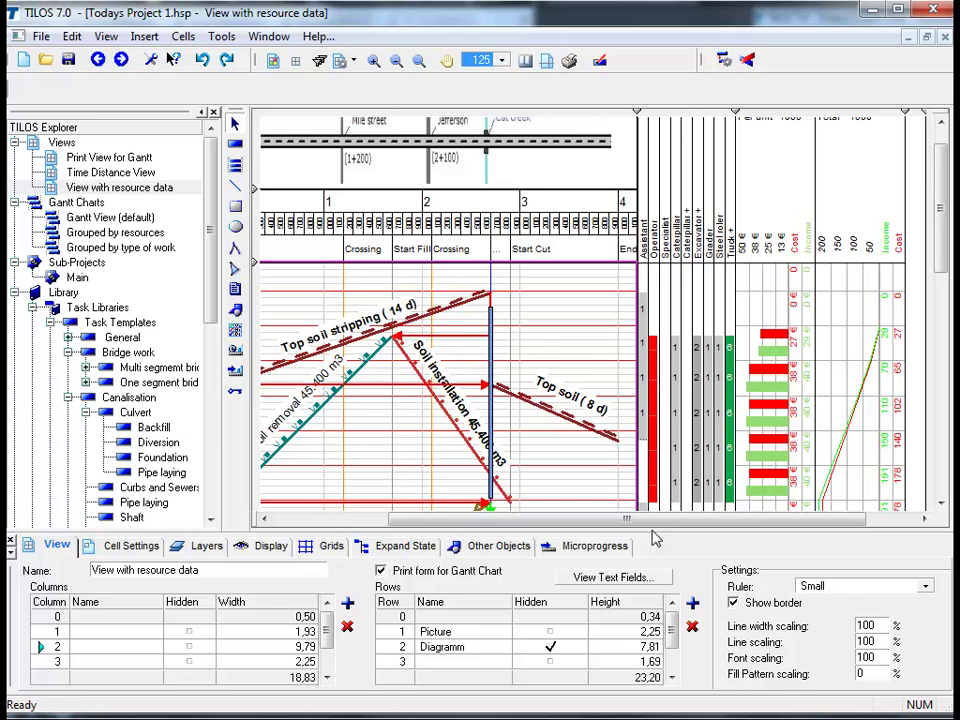
- Enable stacking for the Total * 1000 cost and income histogram in its display settings
left_click(837, 408)
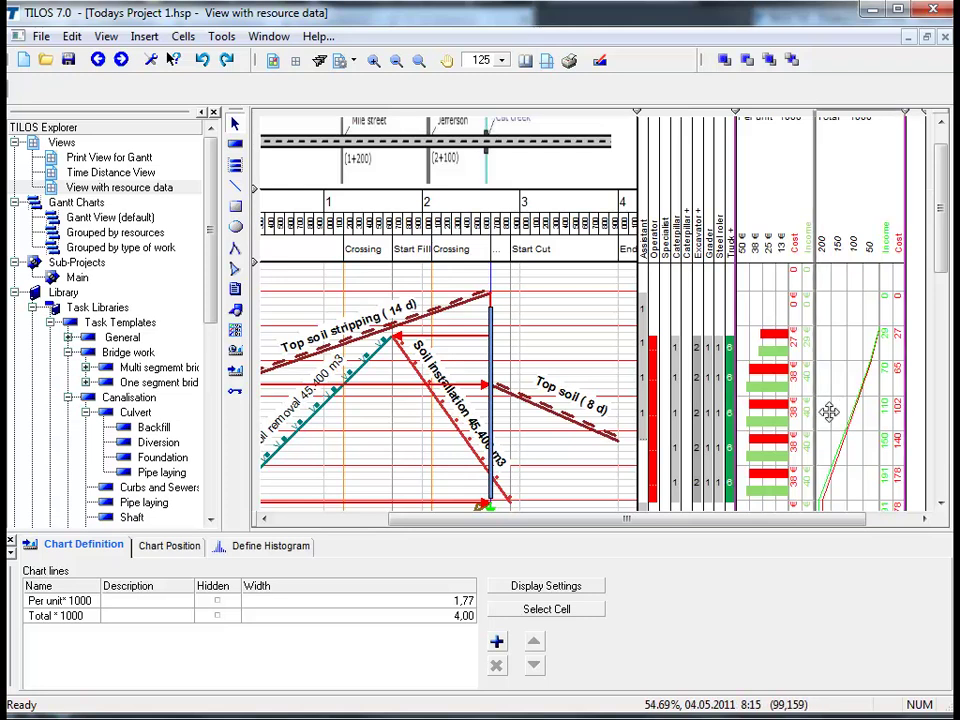
left_click(268, 556)
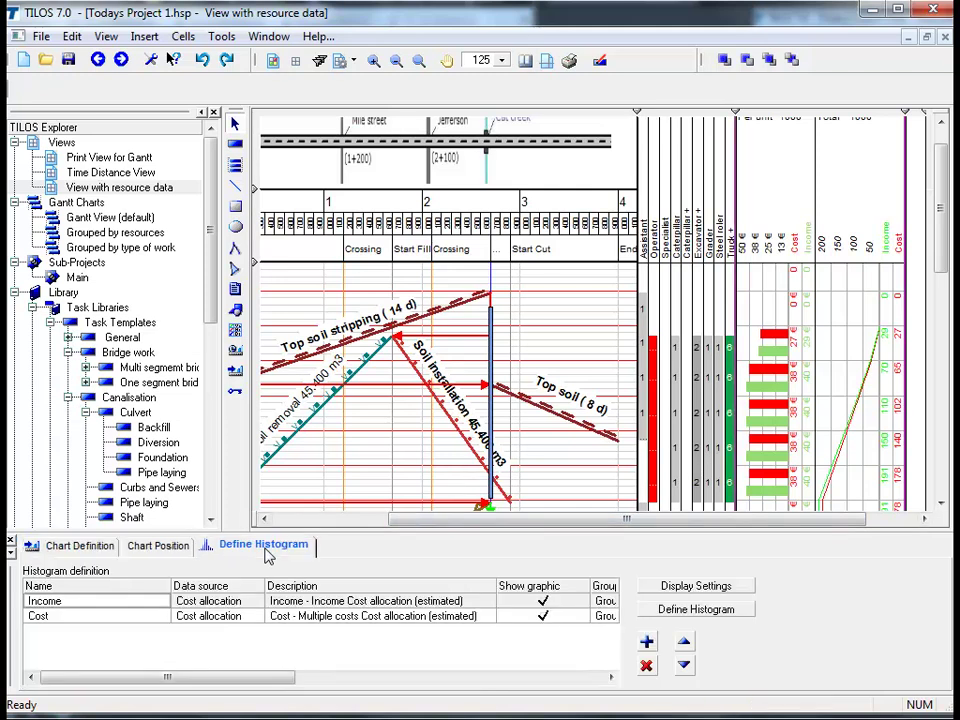
left_click(698, 588)
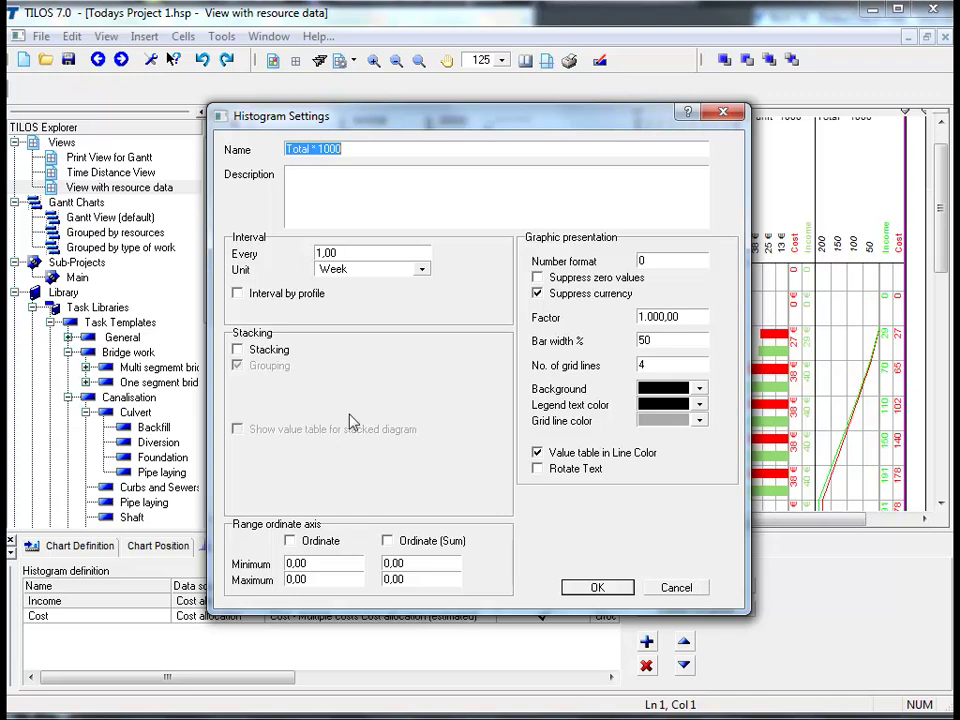
left_click(237, 351)
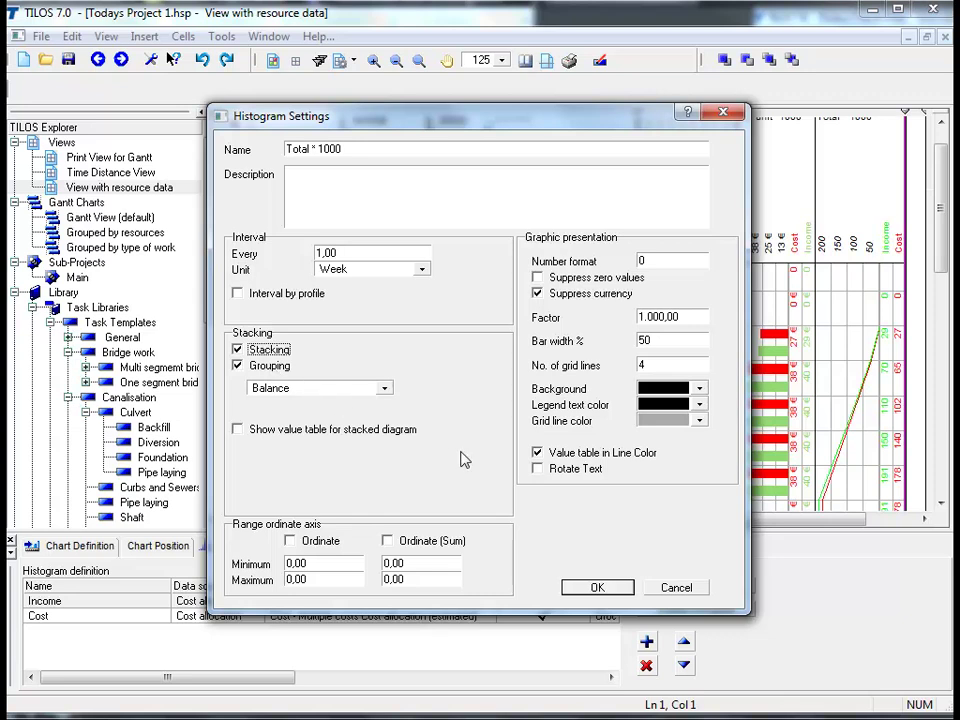
left_click(597, 589)
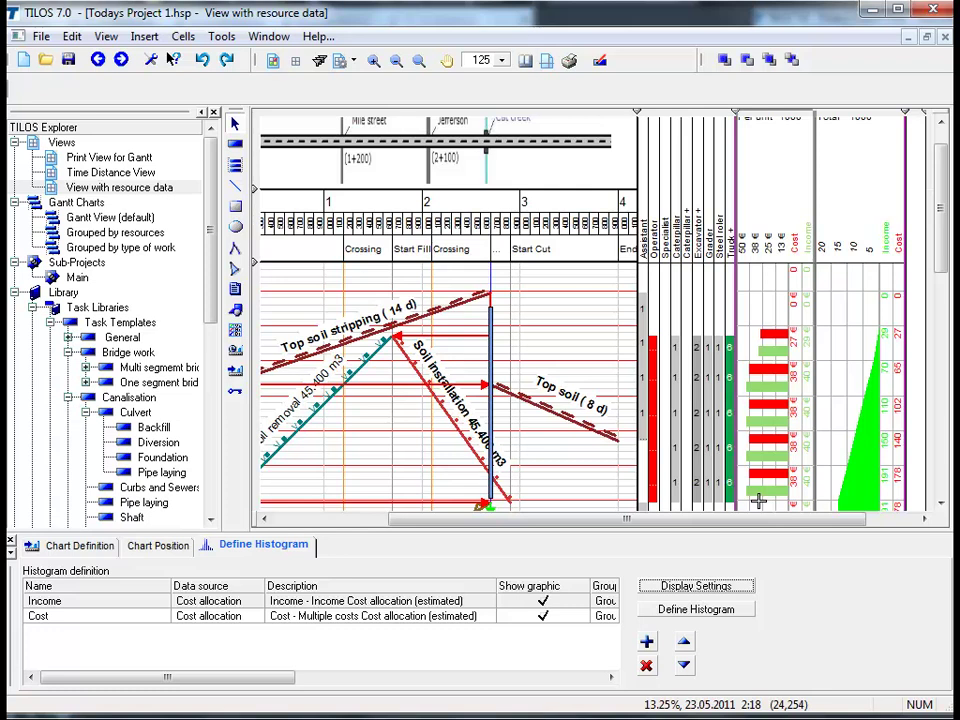
left_click(285, 547)
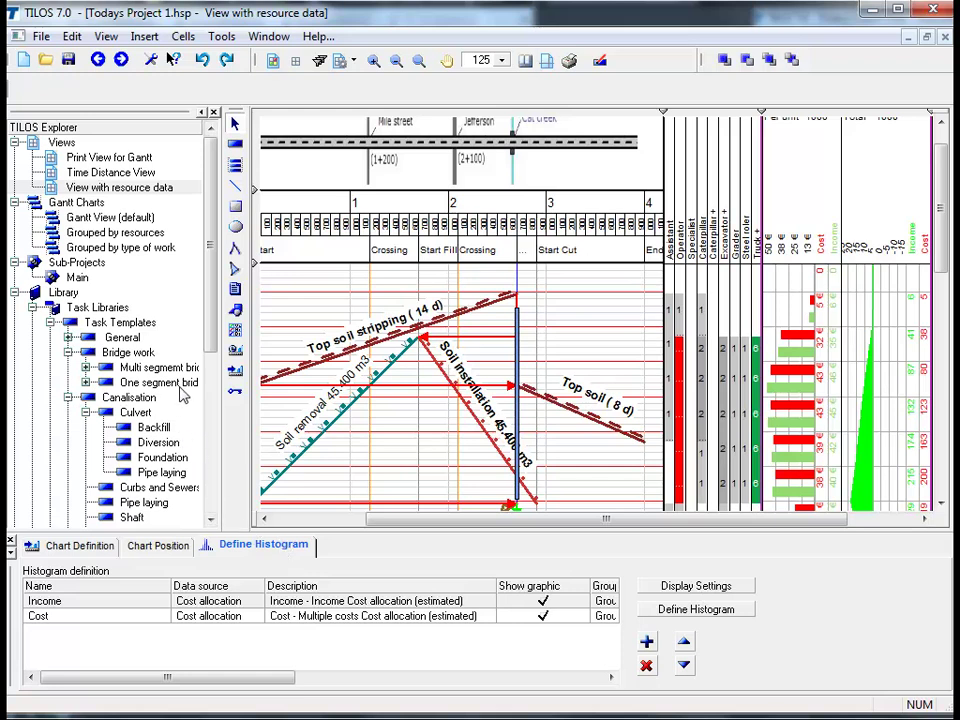
- Review the default Gantt view and open the Gantt chart grouped by type of work
double_click(140, 222)
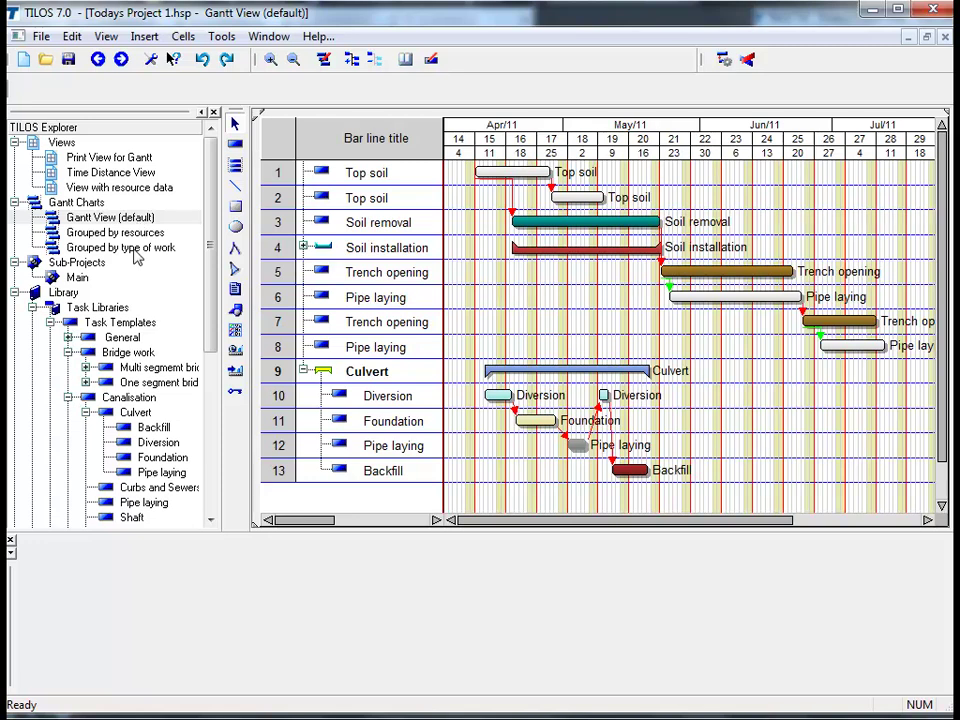
double_click(129, 249)
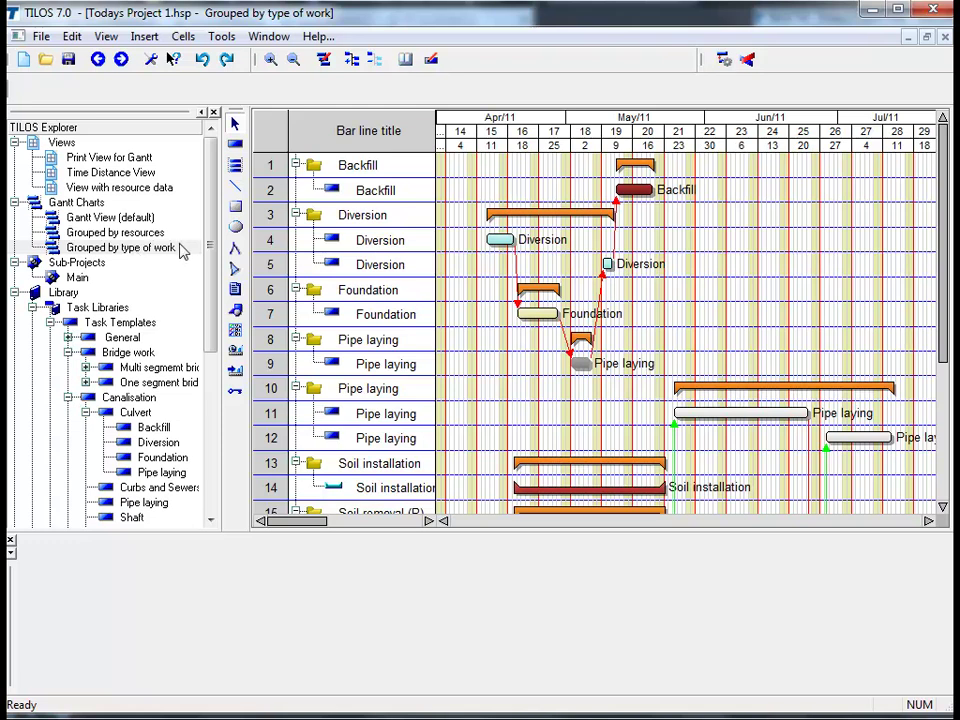
- Collapse the Backfill, Diversion, Foundation and both Pipe laying groups in the Gantt chart
left_click(295, 166)
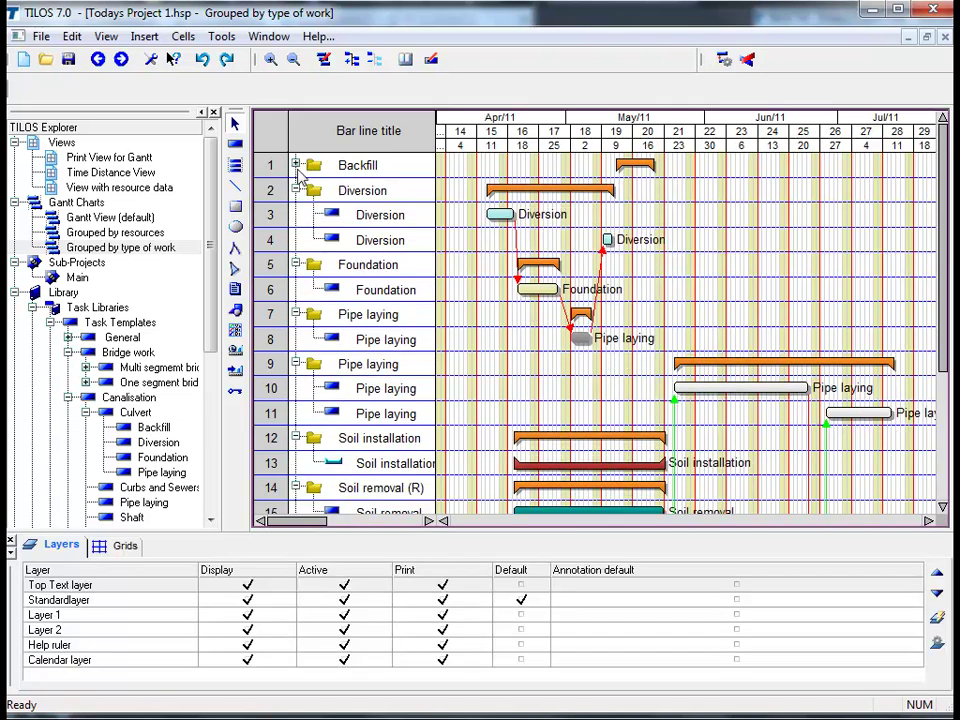
left_click(296, 190)
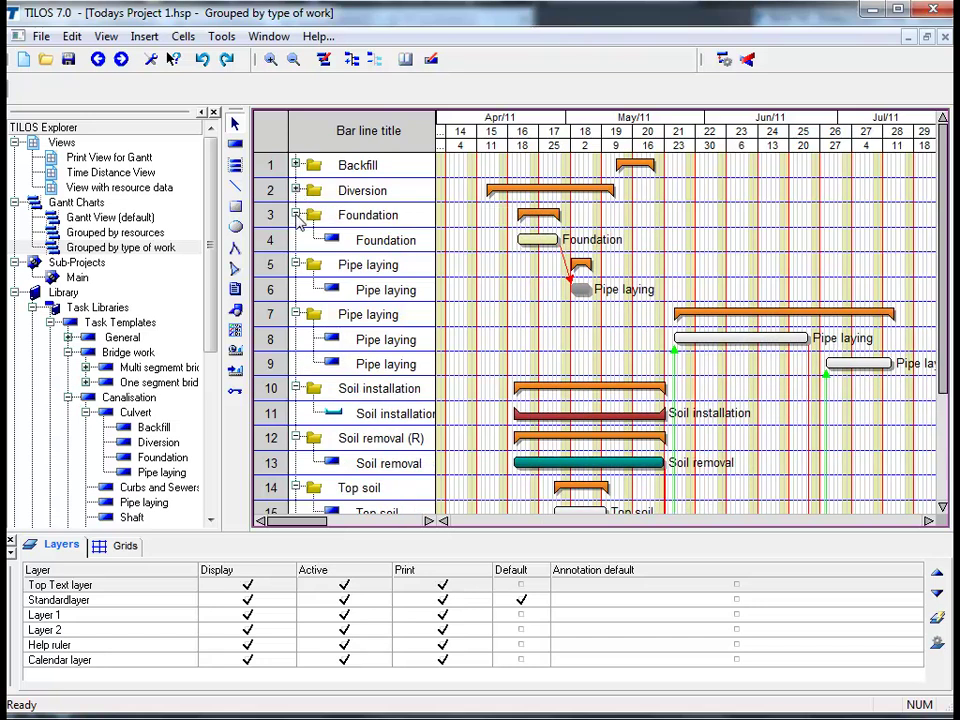
left_click(296, 215)
left_click(296, 240)
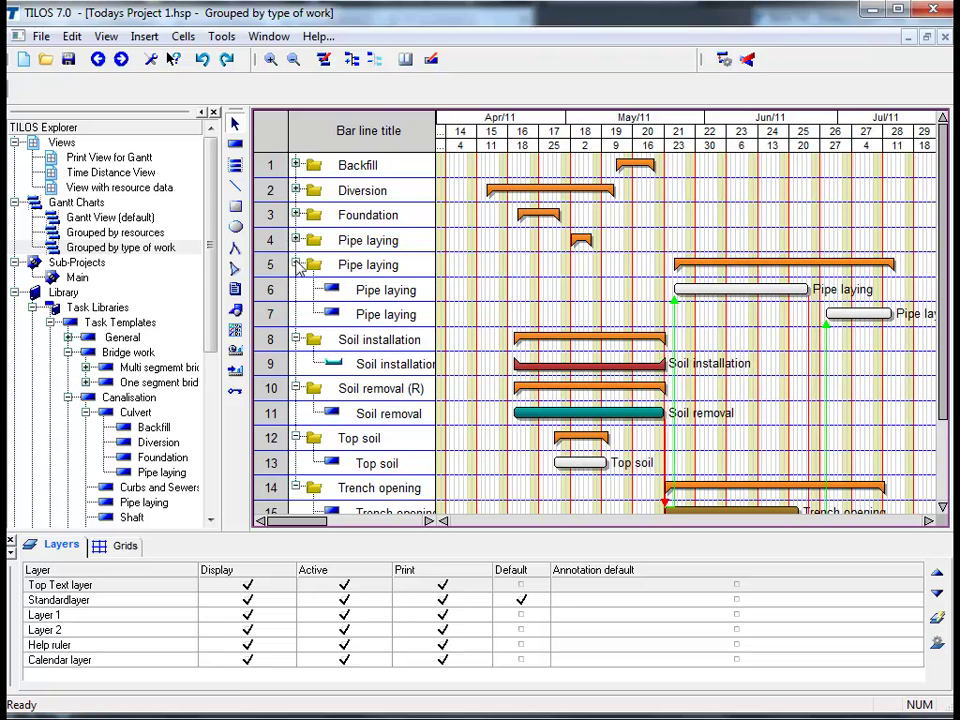
left_click(295, 264)
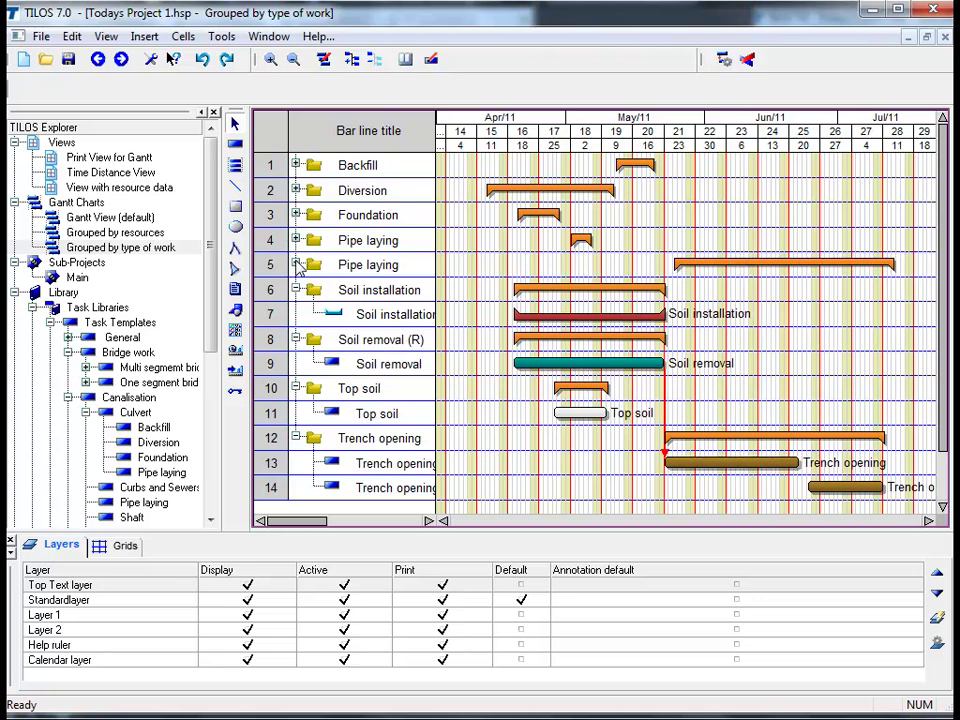
- Open the Gantt chart grouped by resources
double_click(148, 235)
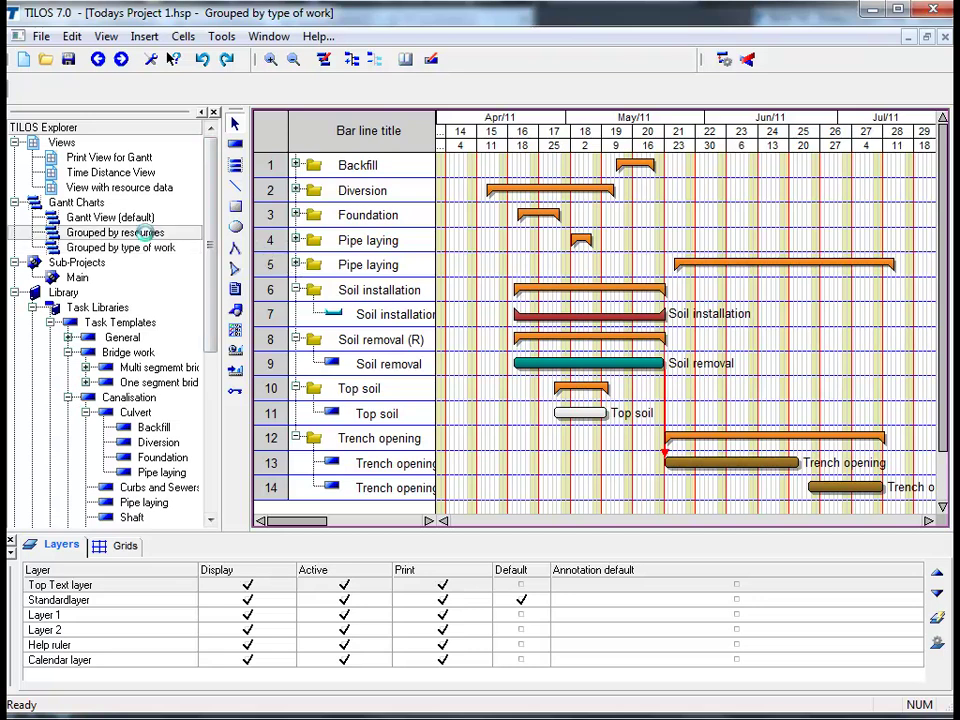